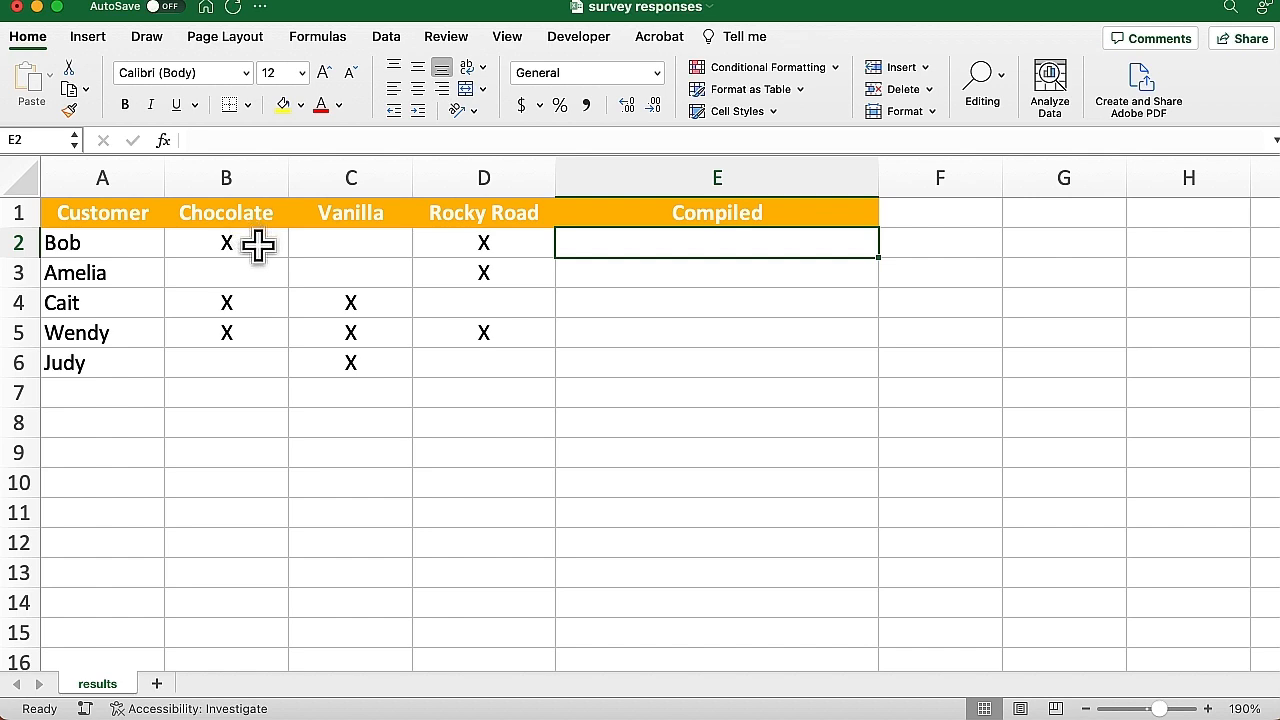
Enter =IF(B2="x",$B$1,"") in E2 so it shows Chocolate when B2 holds an X
{"action": "left_click", "coordinate": [257, 246]}
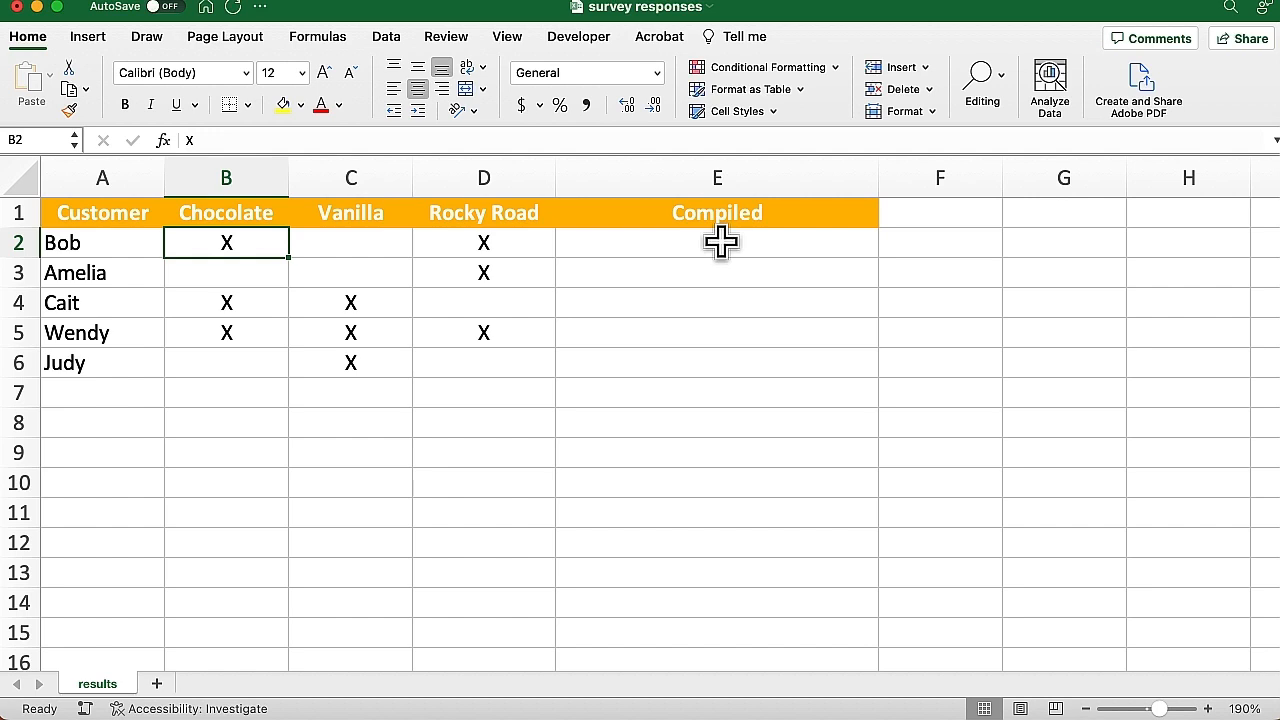
{"action": "left_click", "coordinate": [721, 242]}
{"action": "type", "text": "="}
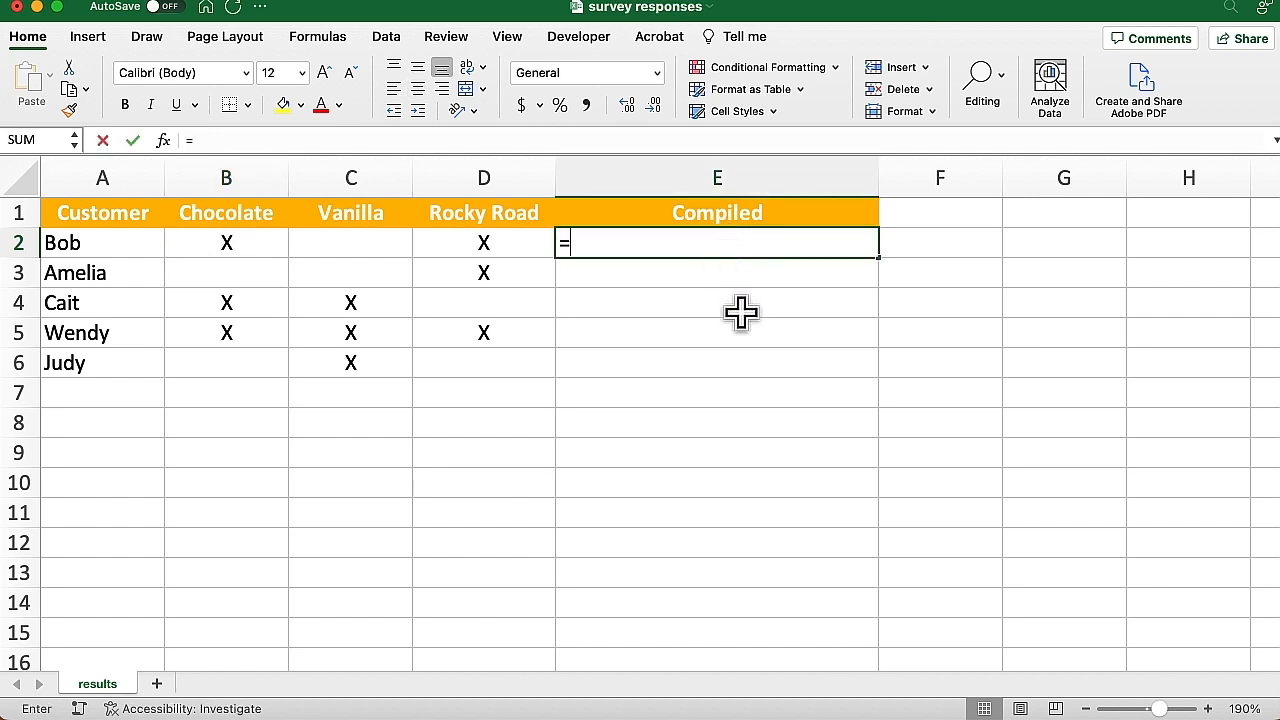
{"action": "type", "text": "if("}
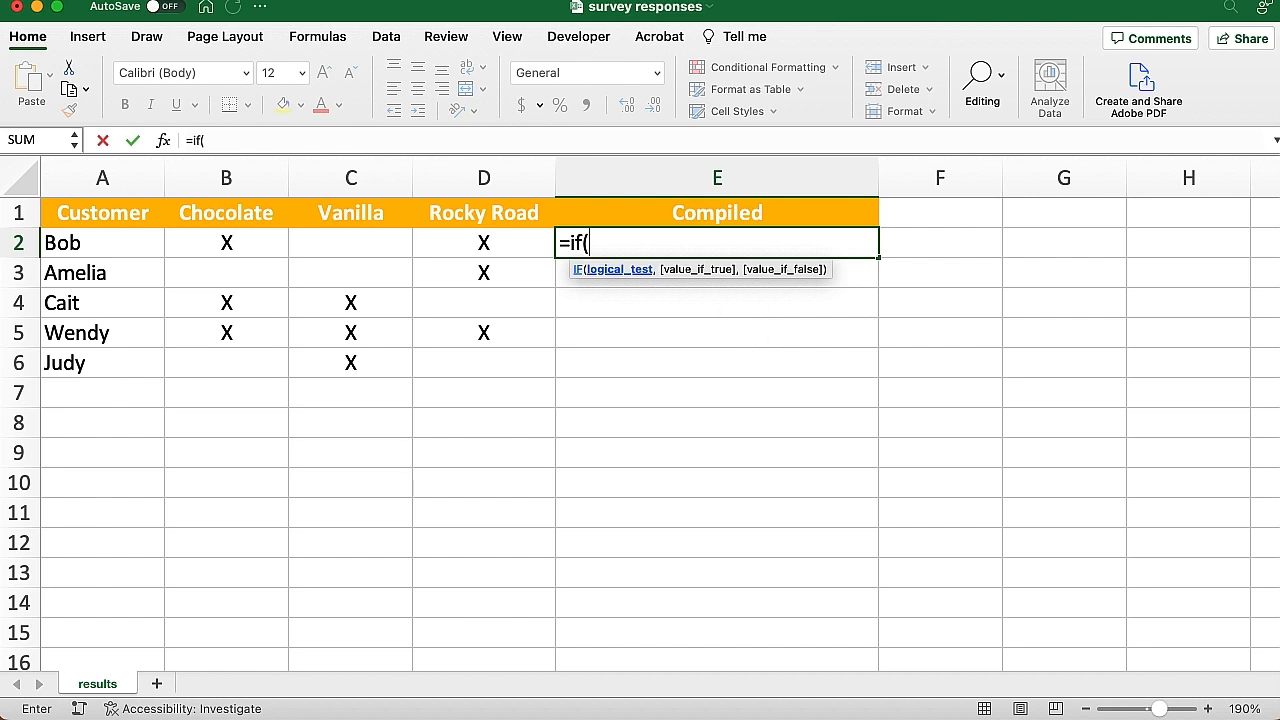
{"action": "left_click", "coordinate": [240, 240]}
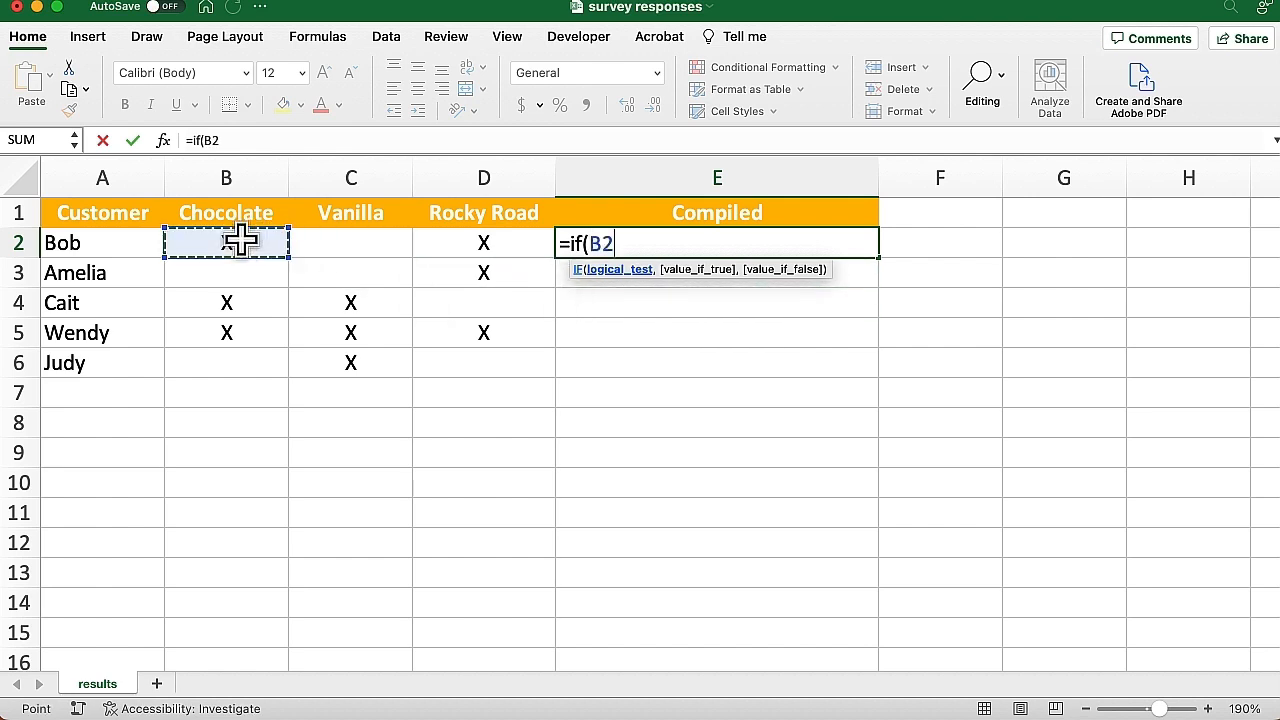
{"action": "type", "text": "="}
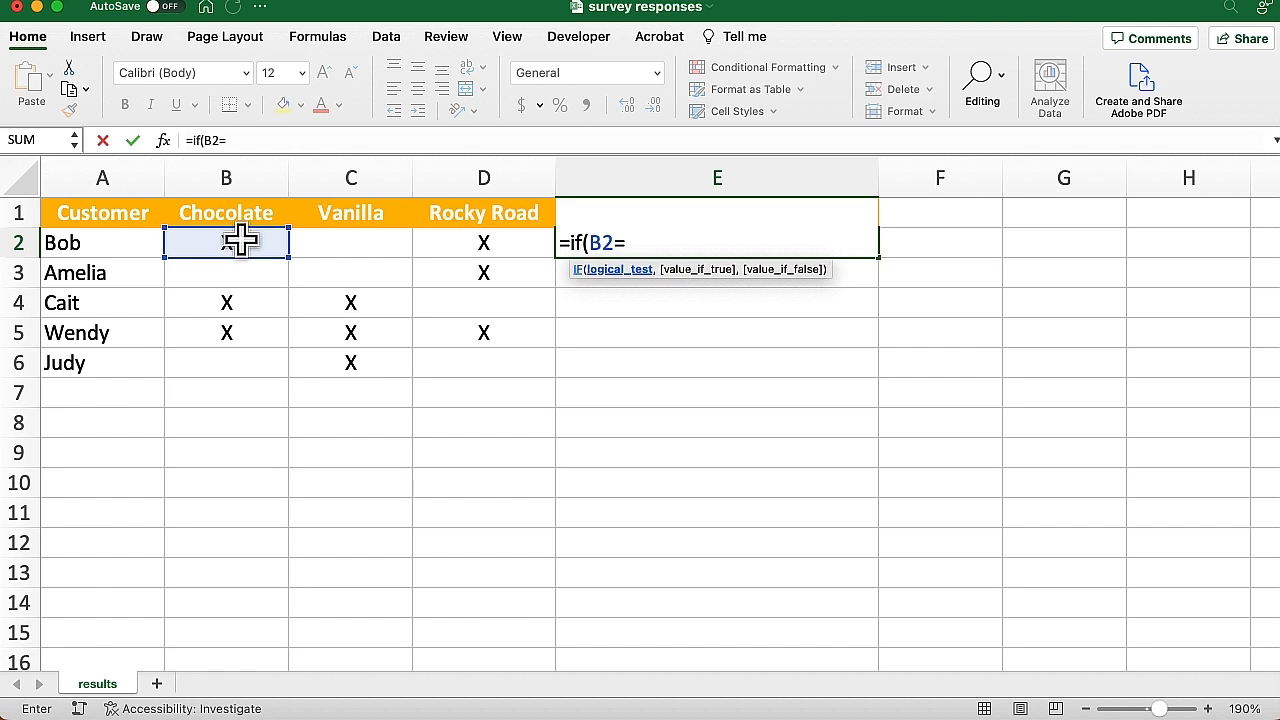
{"action": "type", "text": "\"x\","}
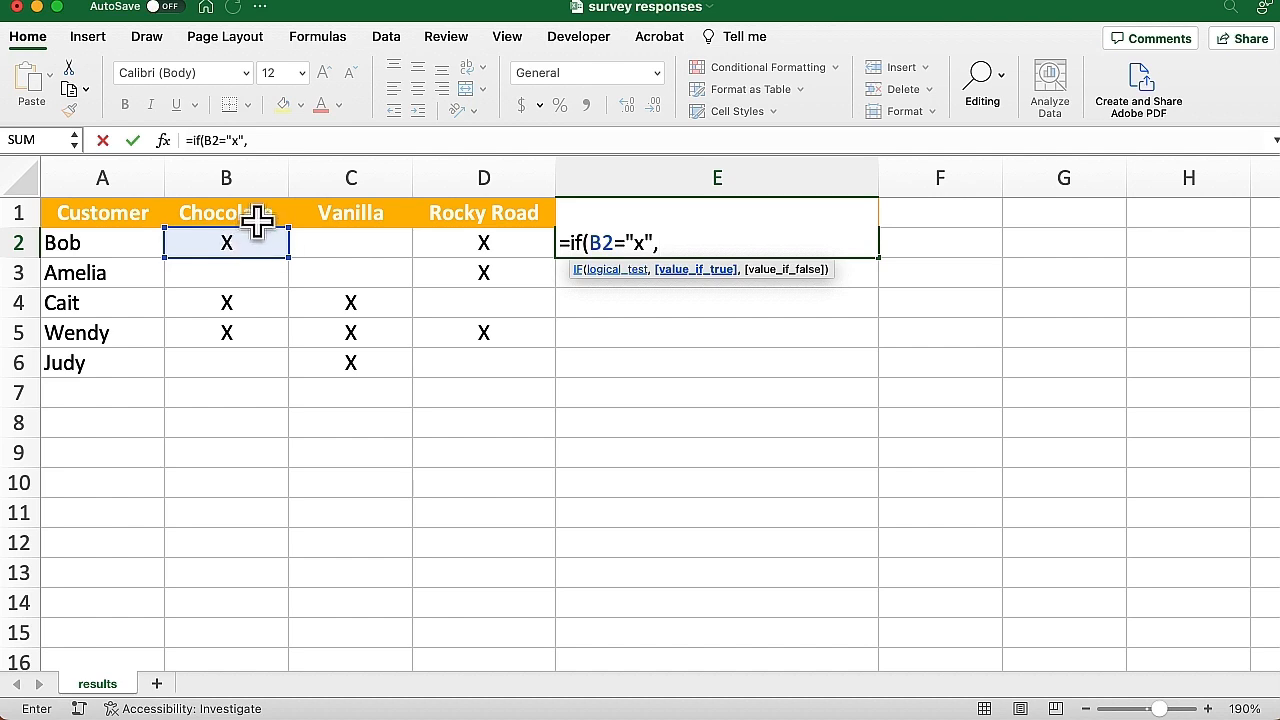
{"action": "left_click", "coordinate": [254, 210]}
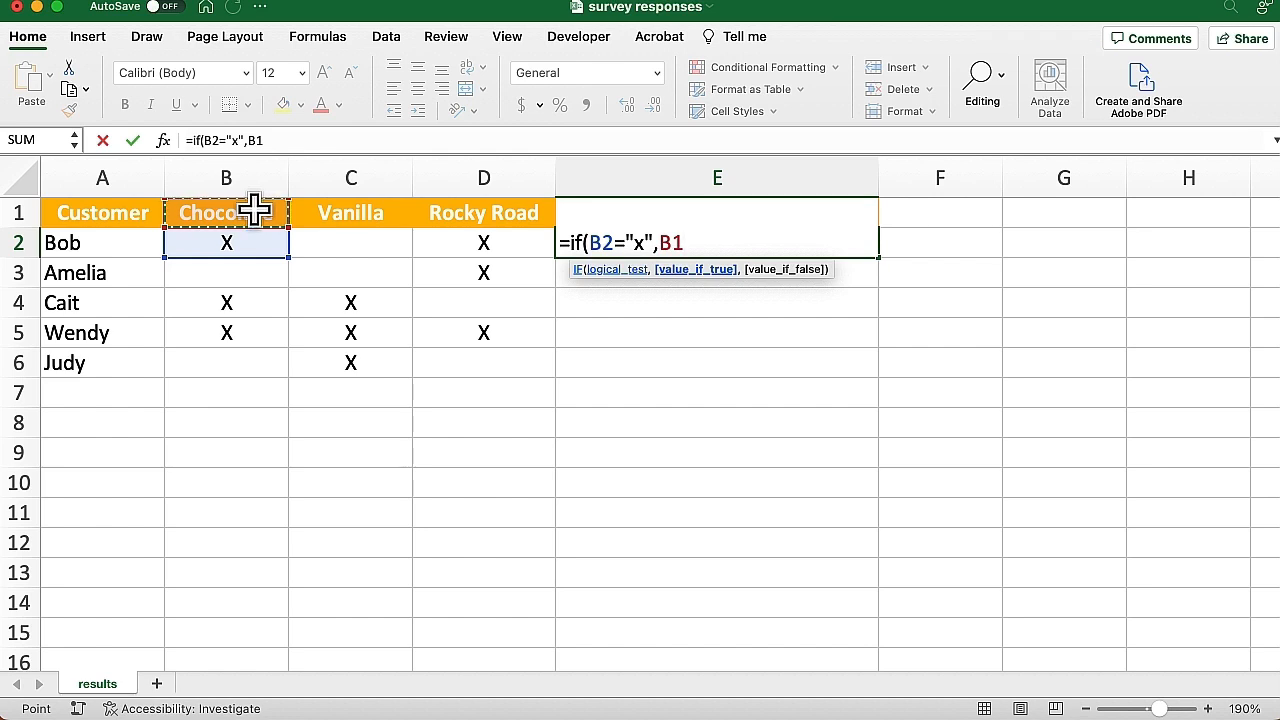
{"action": "key", "text": "super+t"}
{"action": "type", "text": ","}
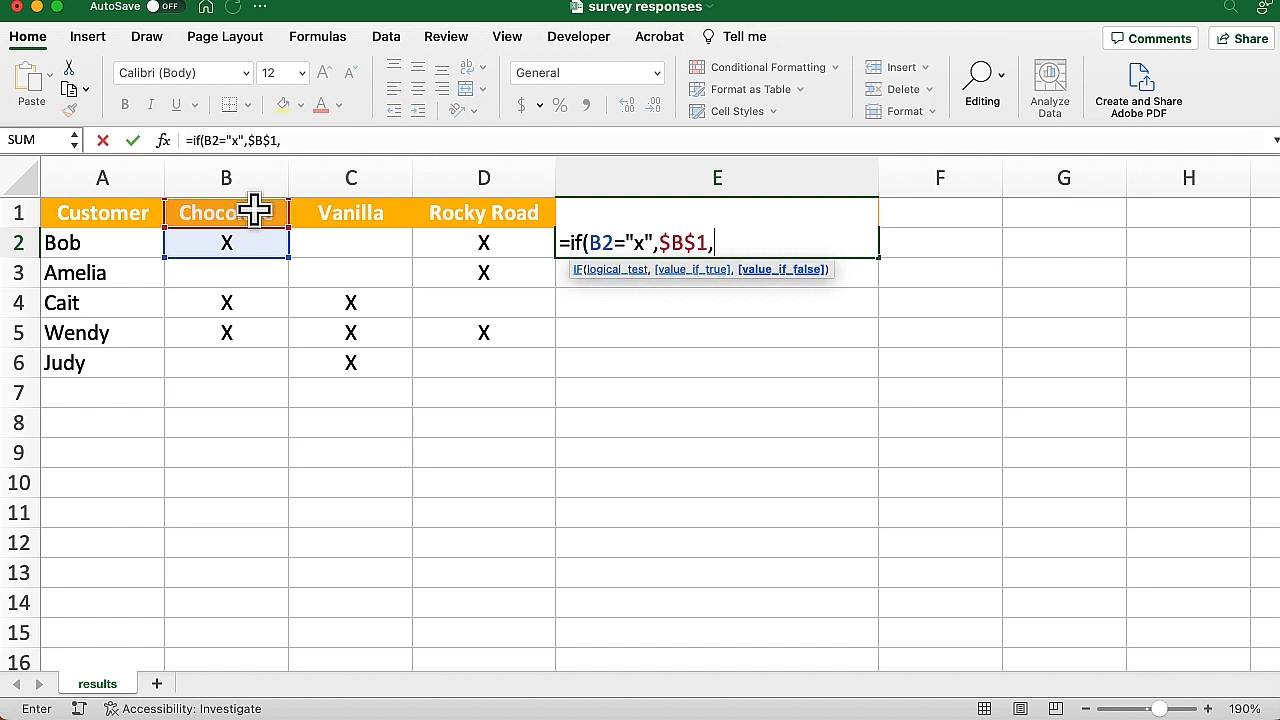
{"action": "type", "text": "\"\")"}
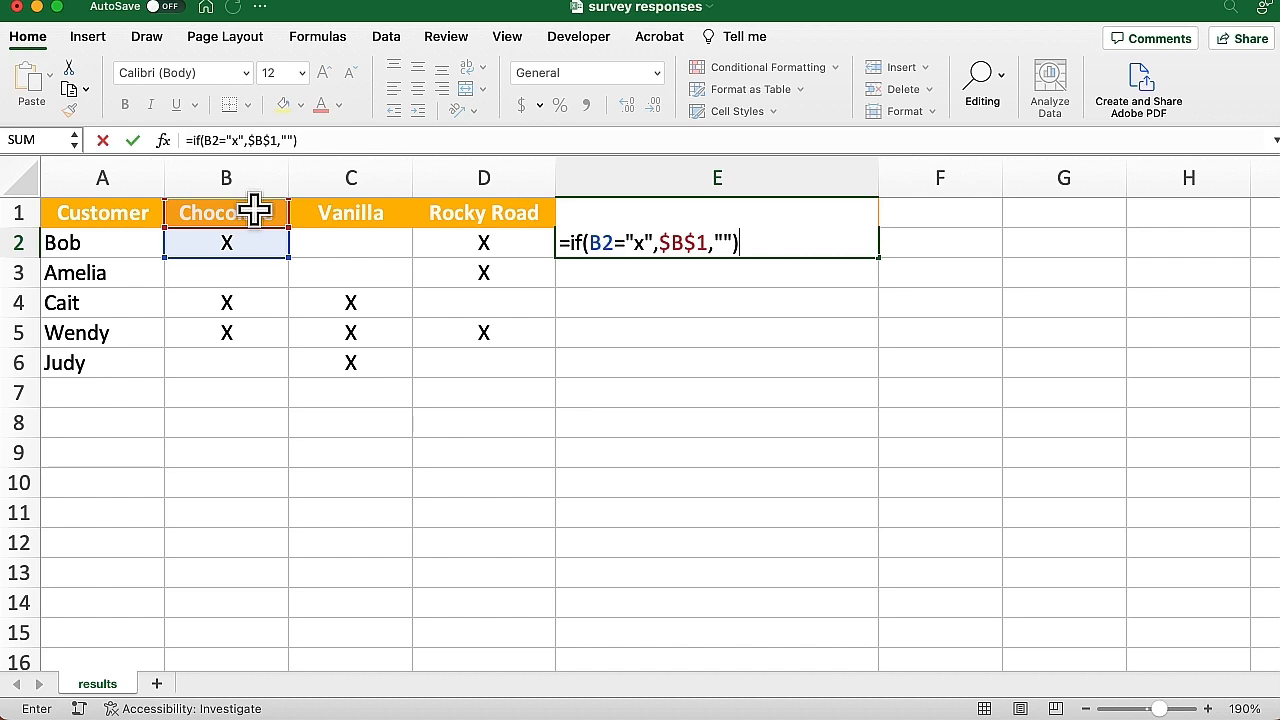
{"action": "key", "text": "ctrl+Return"}
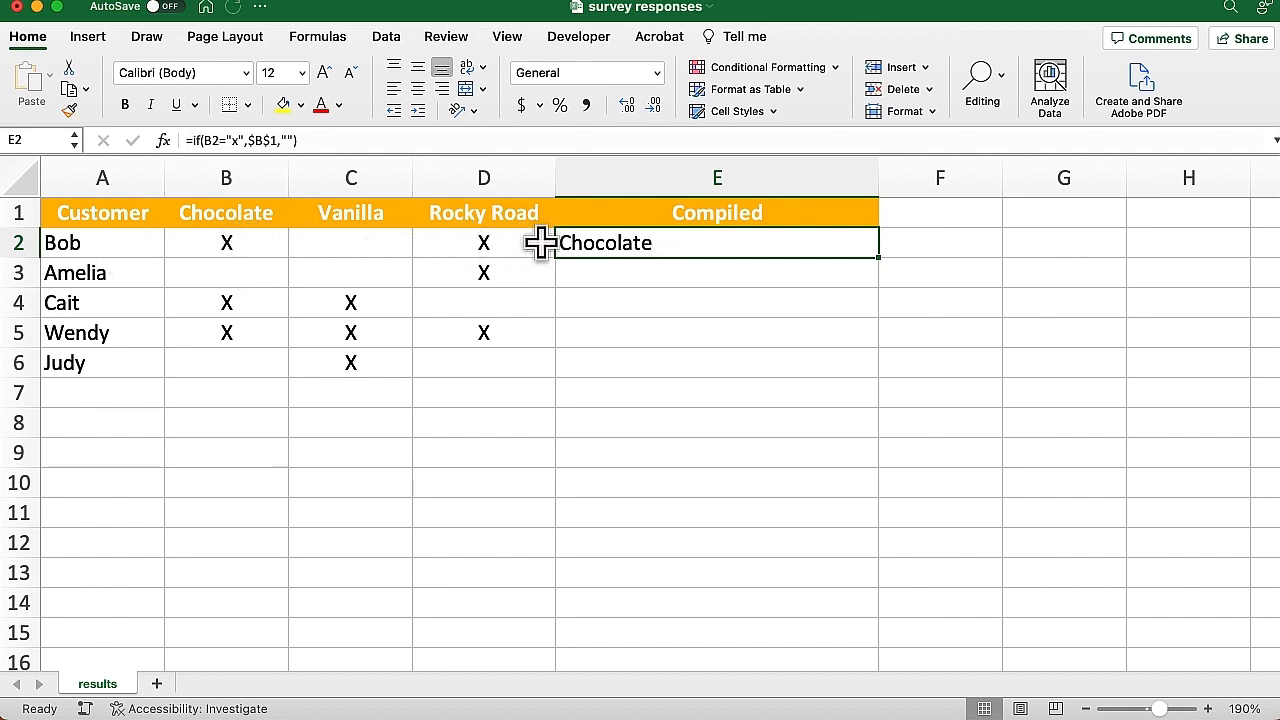
Append IF(C2="x",$C$1,"") to E2's formula for the Vanilla heading
{"action": "double_click", "coordinate": [688, 245]}
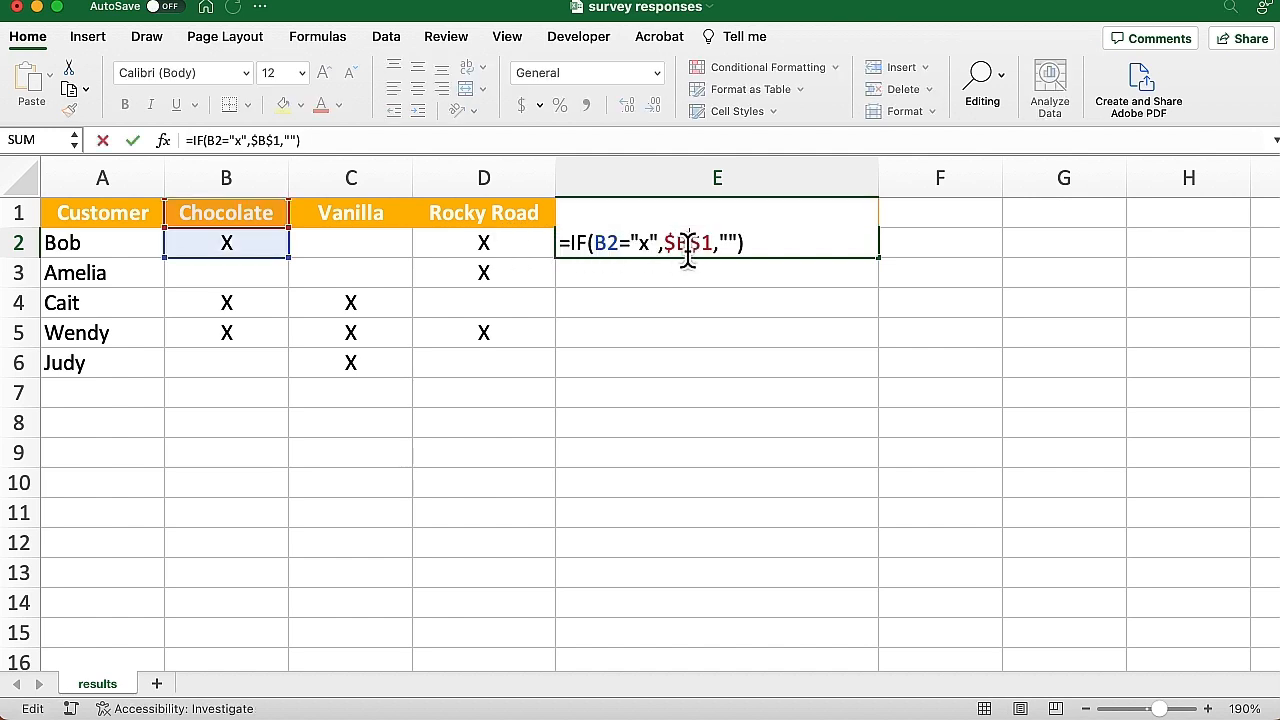
{"action": "left_click", "coordinate": [766, 242]}
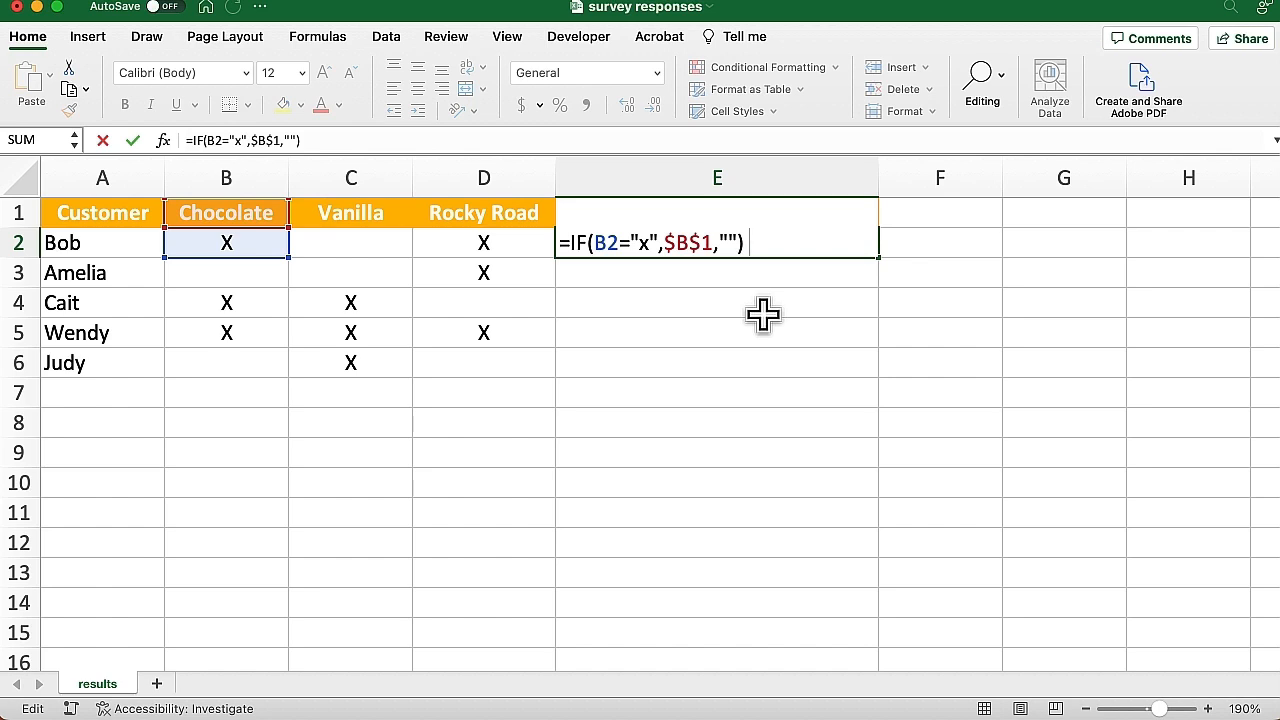
{"action": "type", "text": "if("}
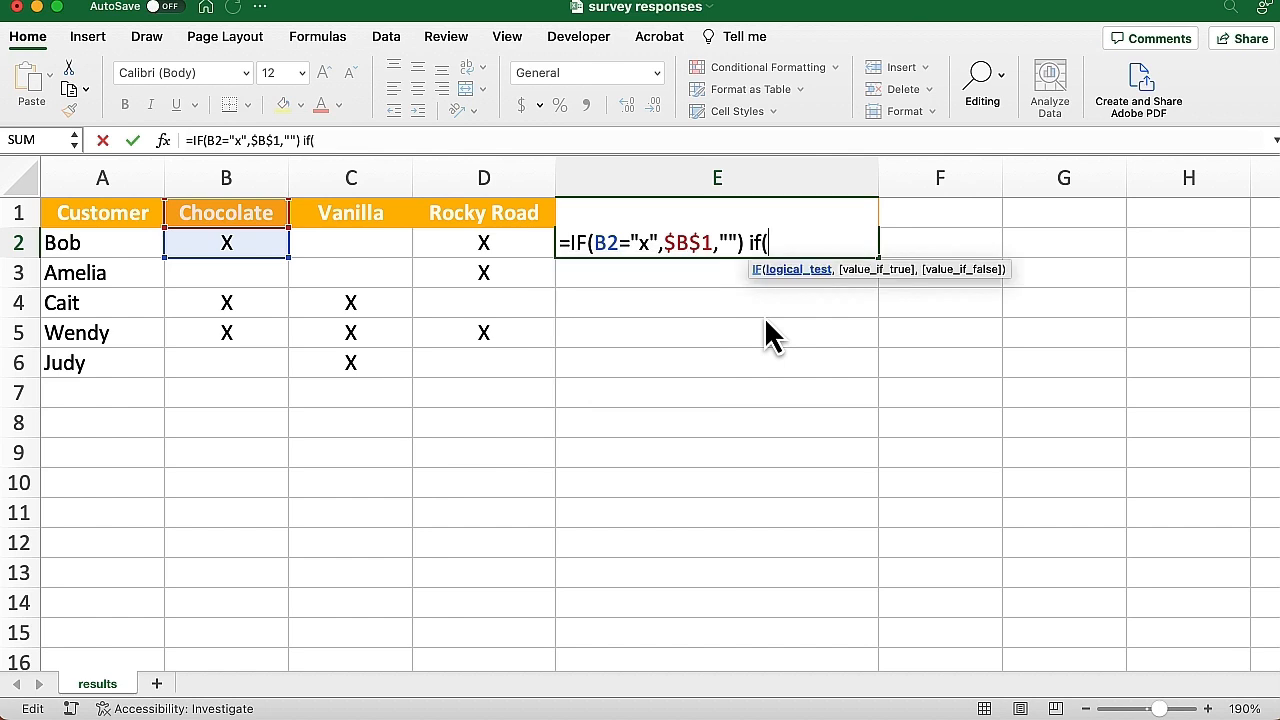
{"action": "left_click", "coordinate": [325, 250]}
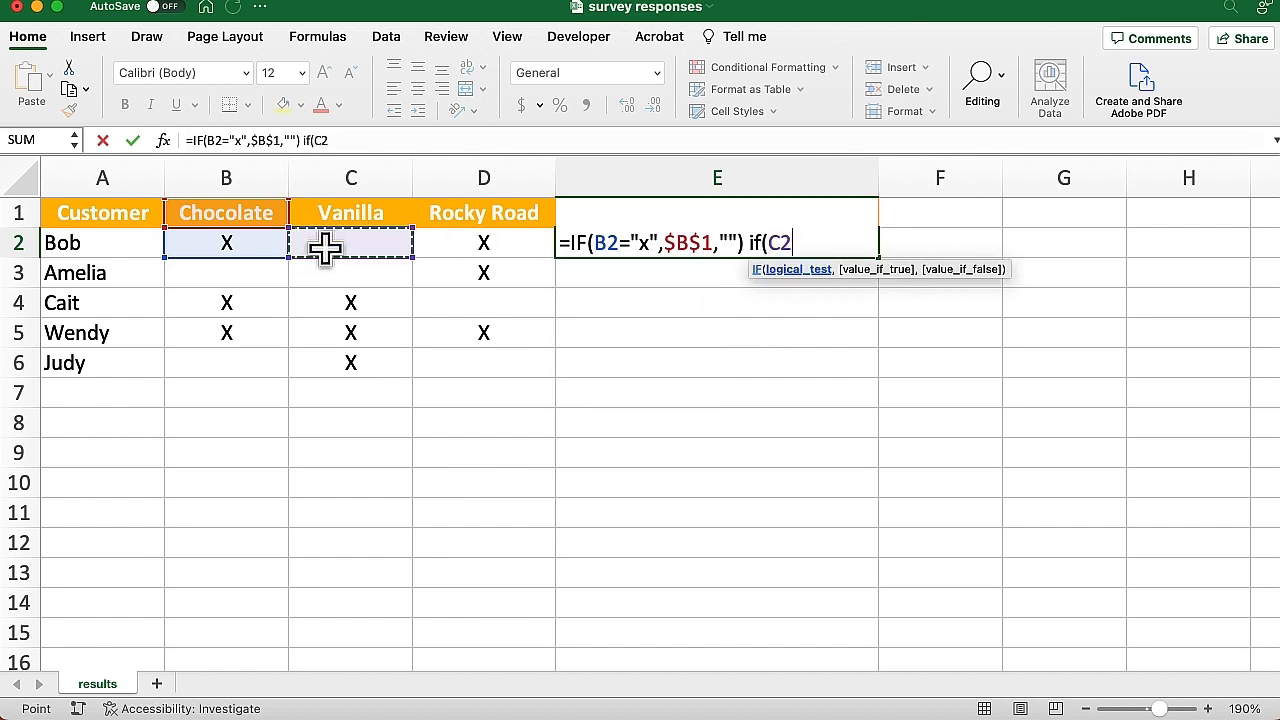
{"action": "type", "text": "="}
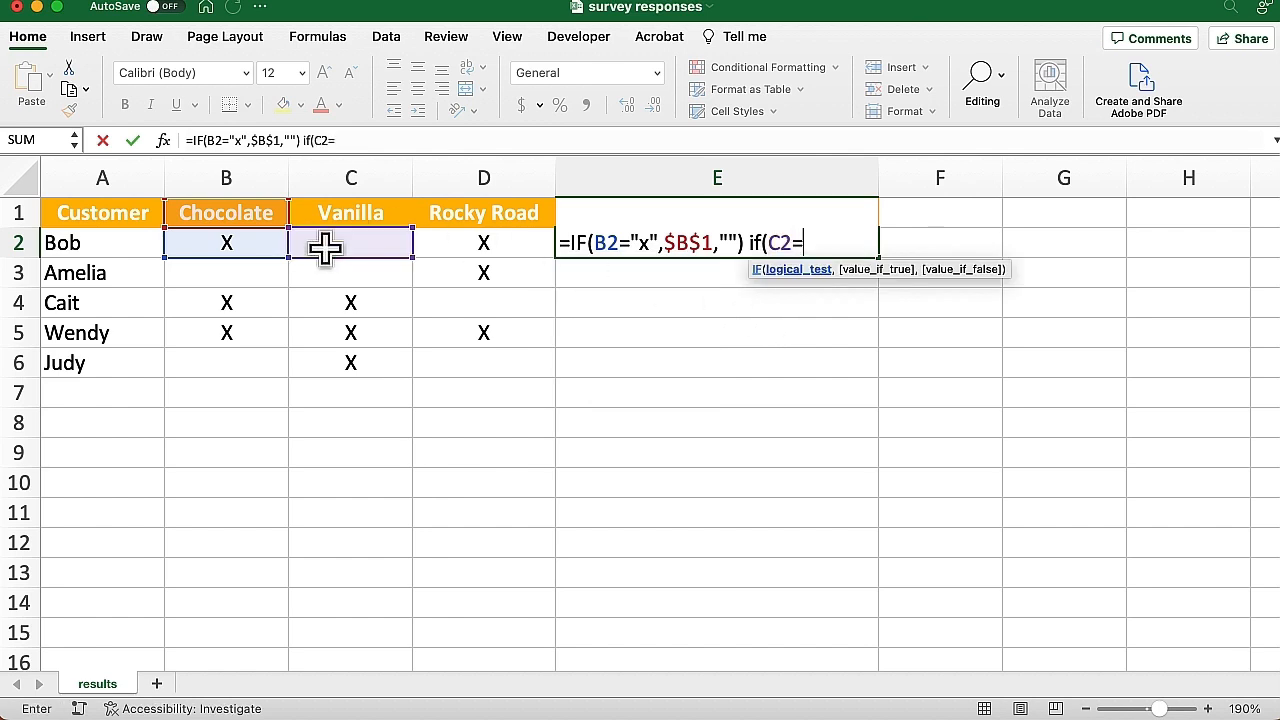
{"action": "type", "text": "\"x\","}
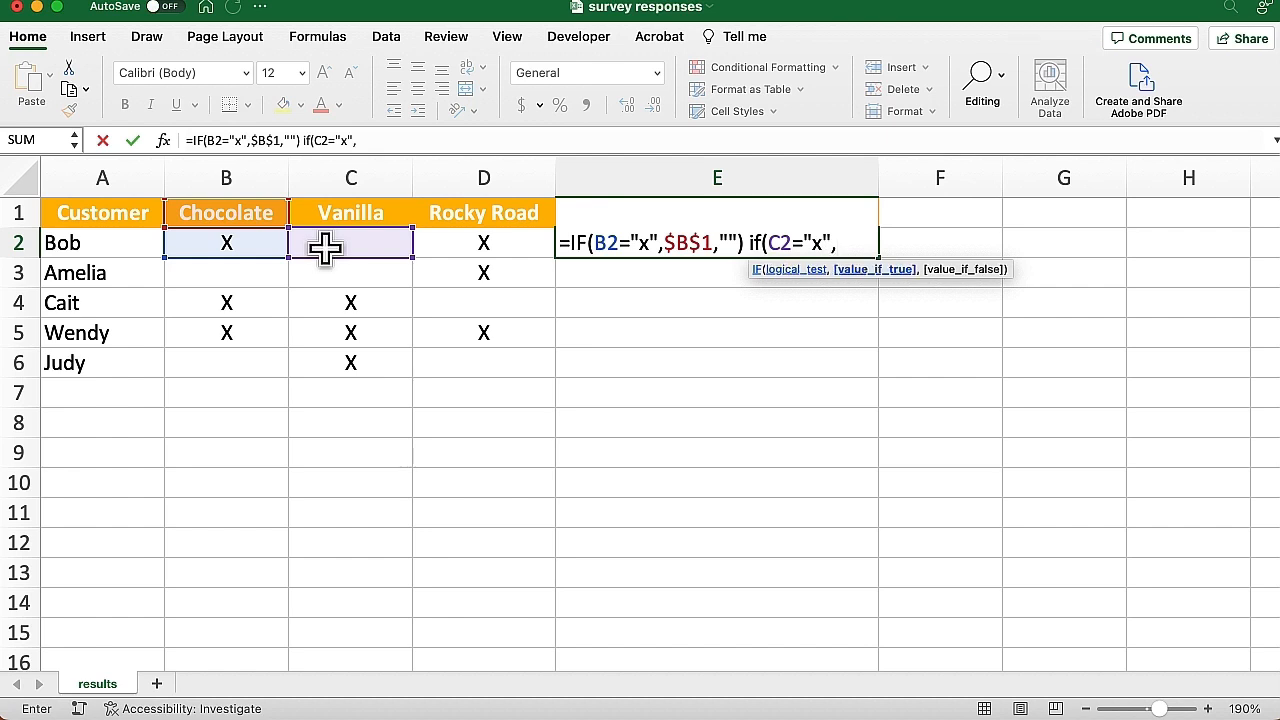
{"action": "left_click", "coordinate": [351, 216]}
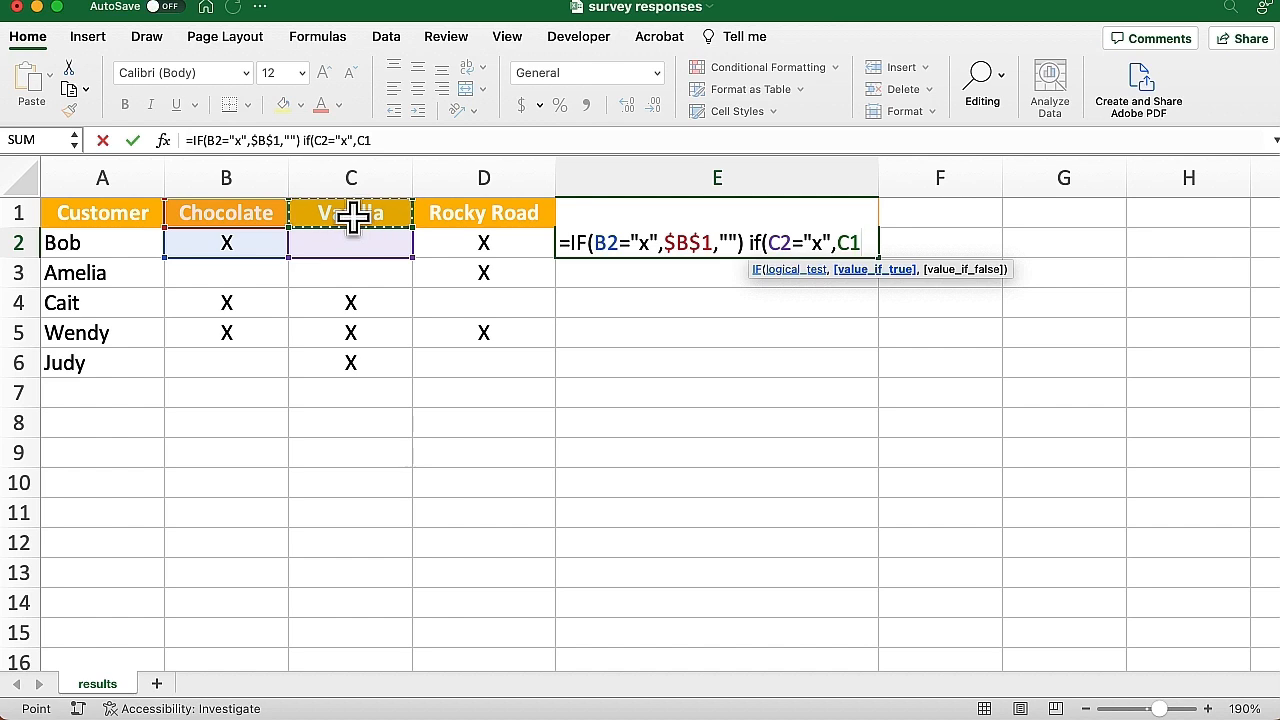
{"action": "key", "text": "F4"}
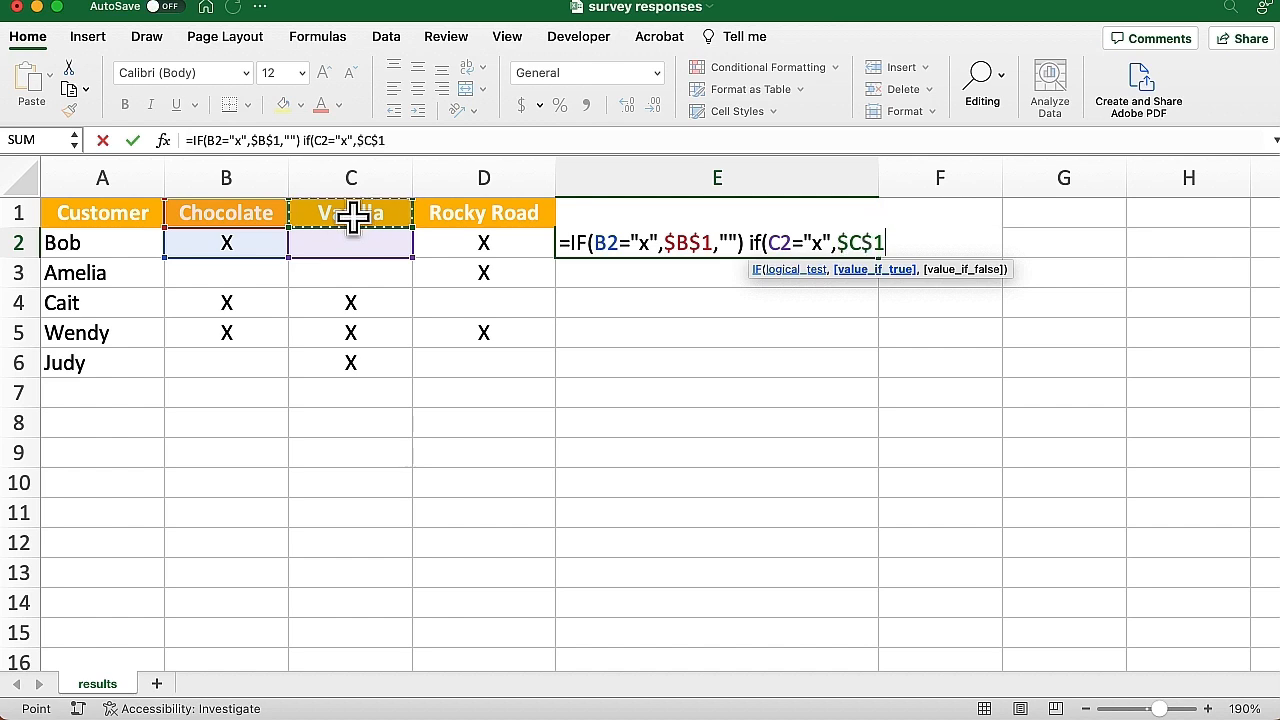
{"action": "type", "text": ",\"\""}
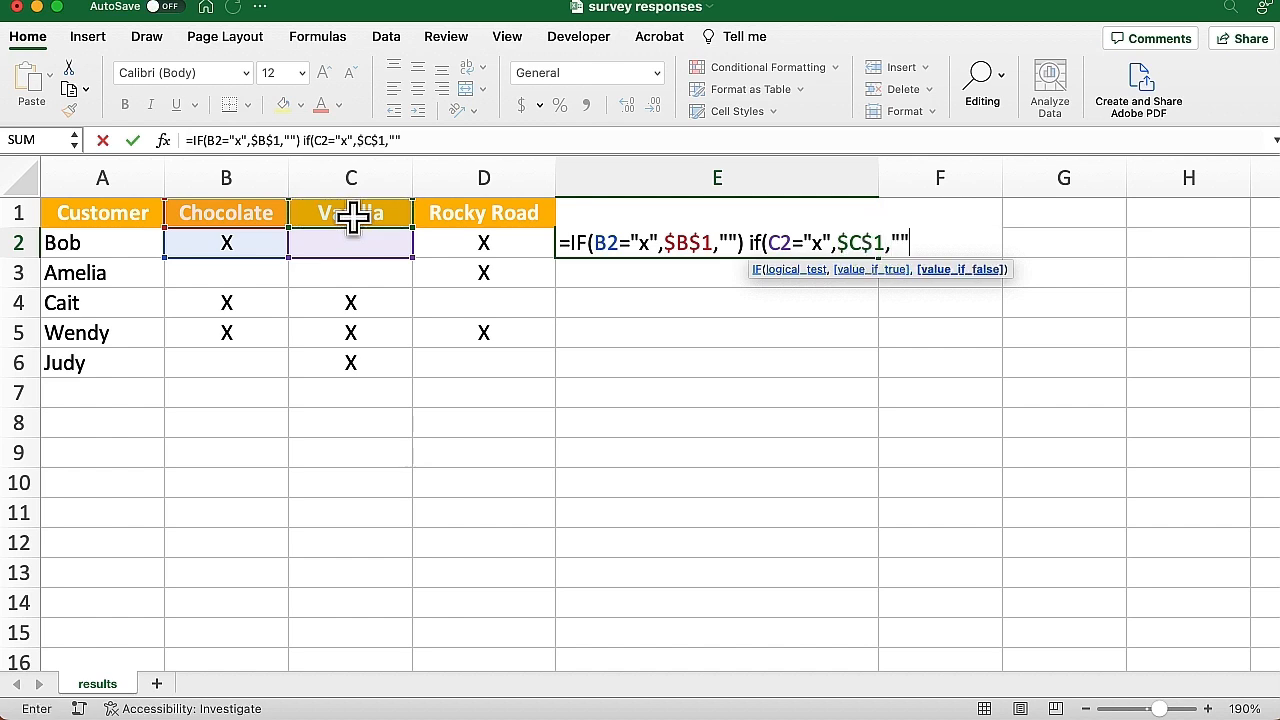
{"action": "type", "text": ")"}
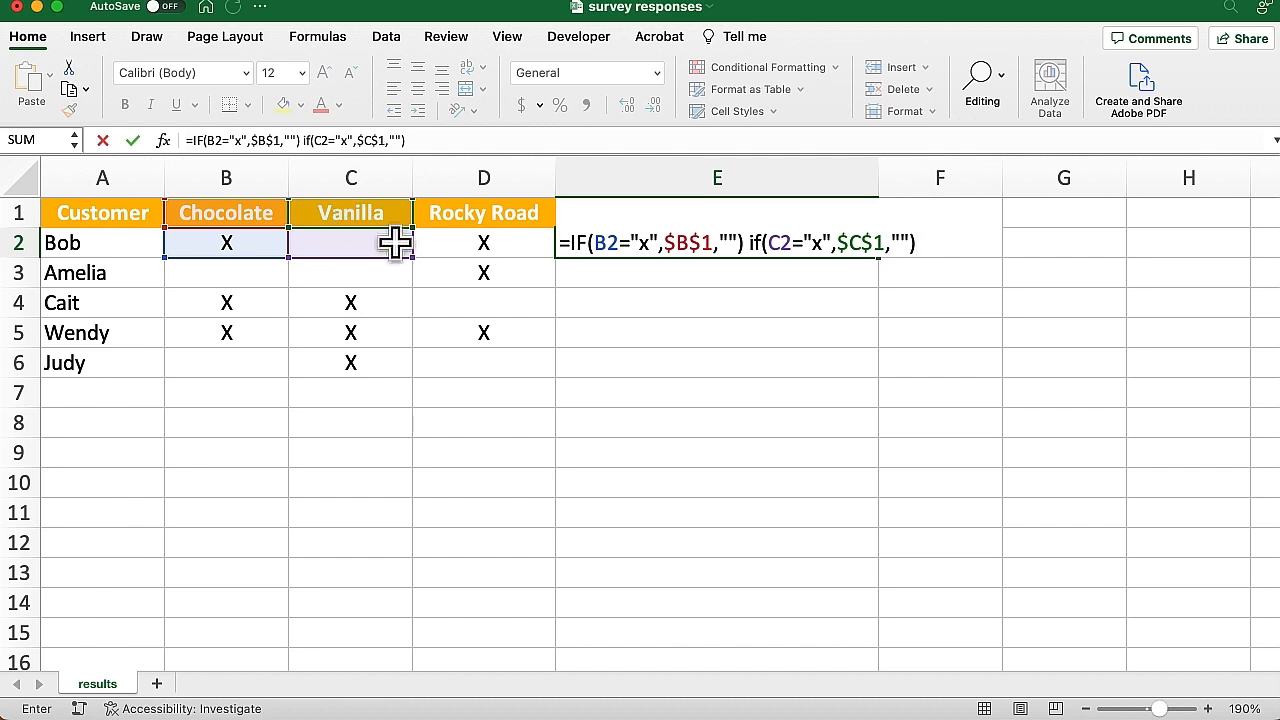
Duplicate the Vanilla IF clause at the end of E2's formula
{"action": "left_click_drag", "start_coordinate": [918, 242], "coordinate": [748, 246]}
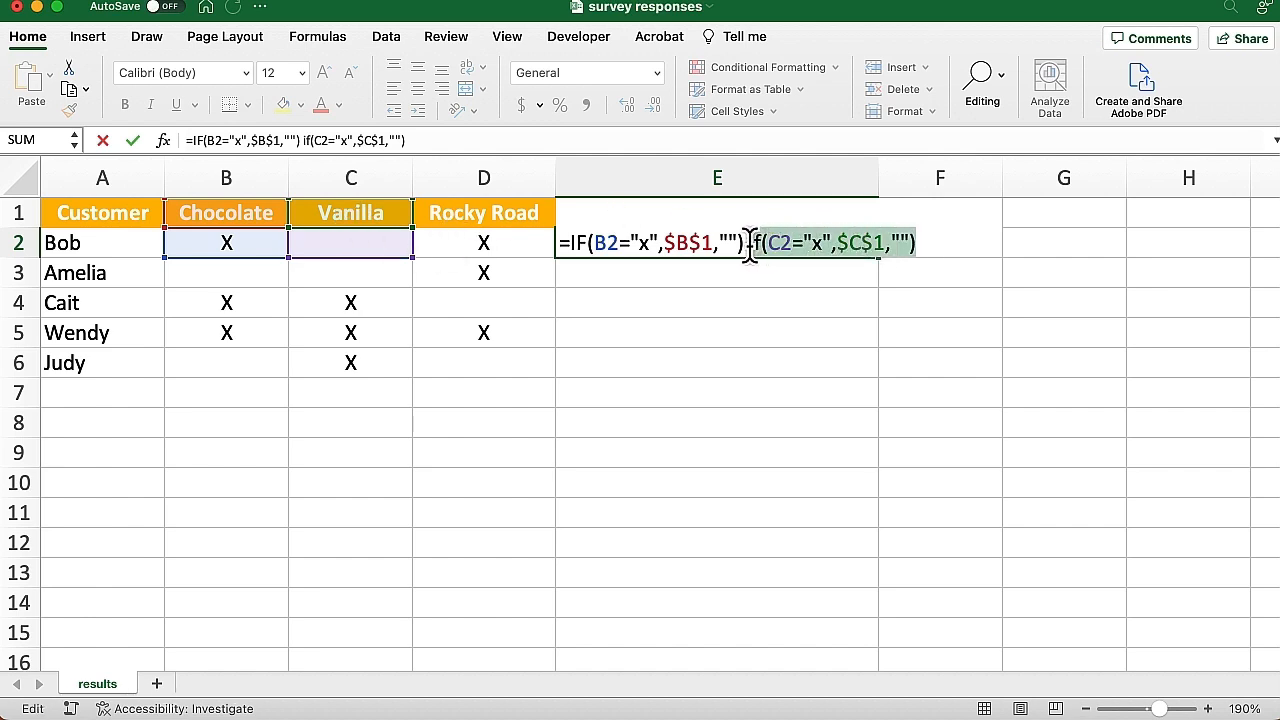
{"action": "key", "text": "super+c"}
{"action": "left_click", "coordinate": [924, 240]}
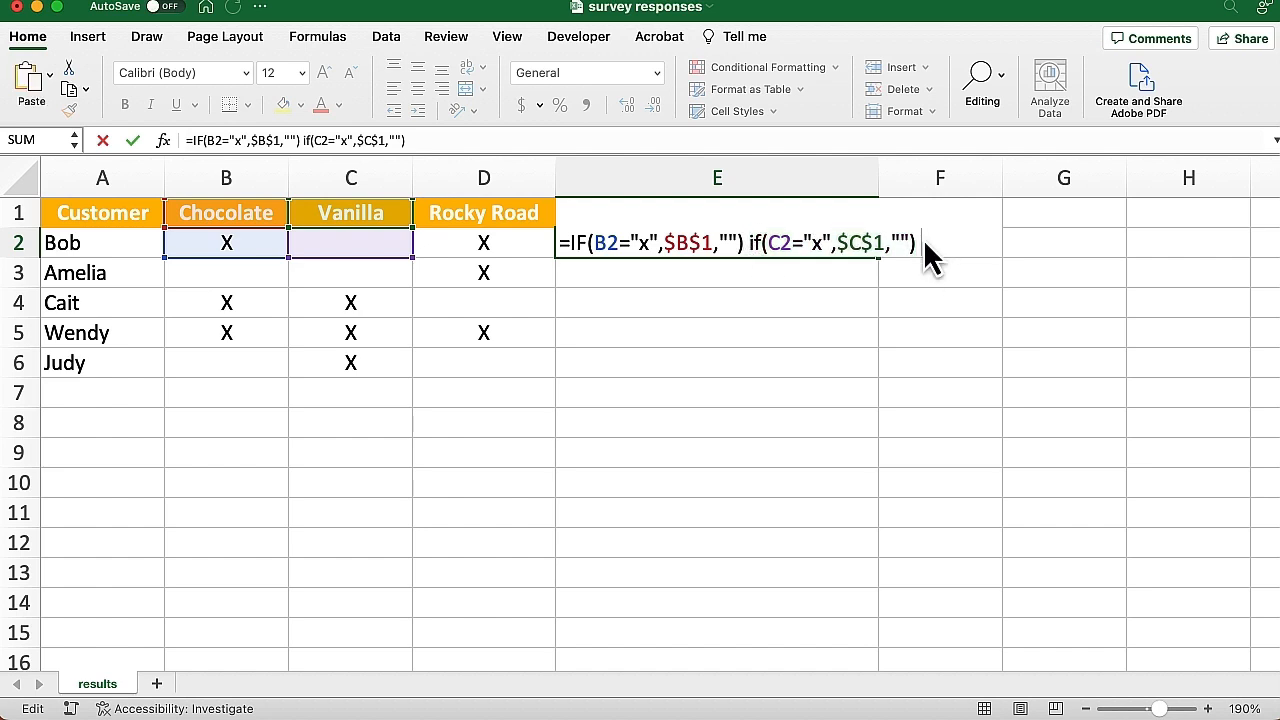
{"action": "key", "text": "super+v"}
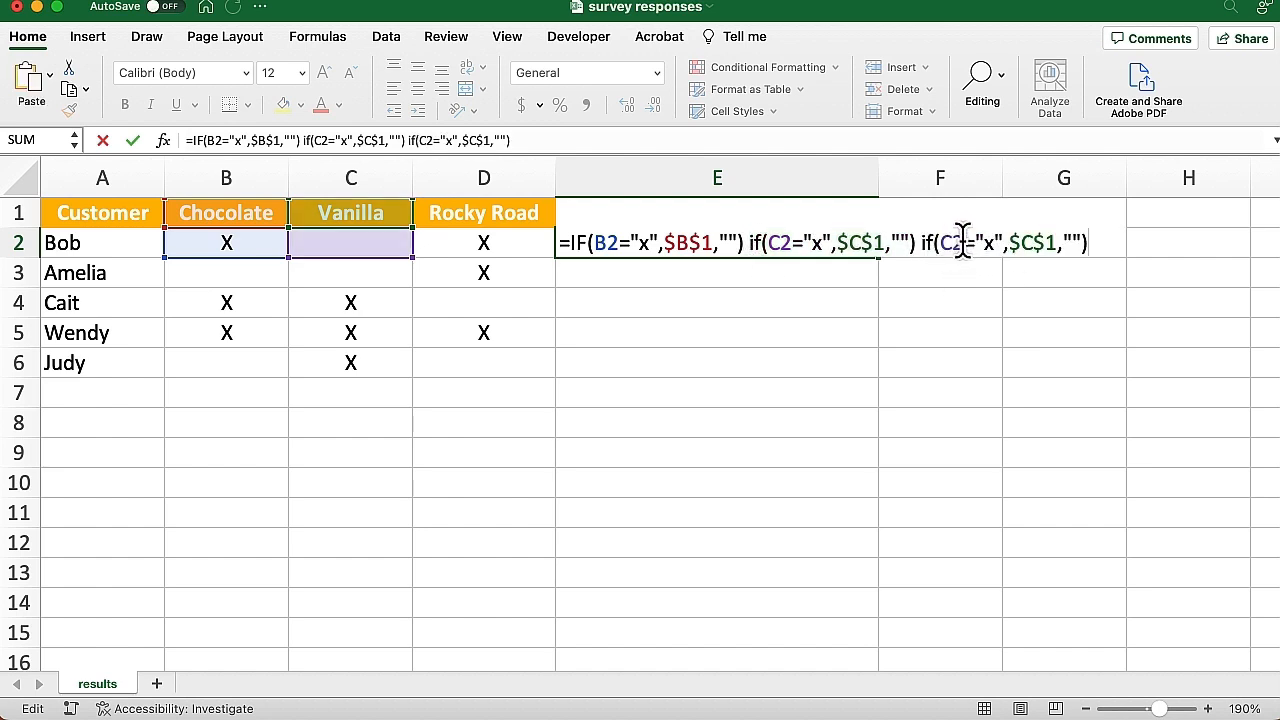
Change the copied clause's C references to D2 and $D$1 for Rocky Road, then enter it
{"action": "left_click", "coordinate": [955, 242]}
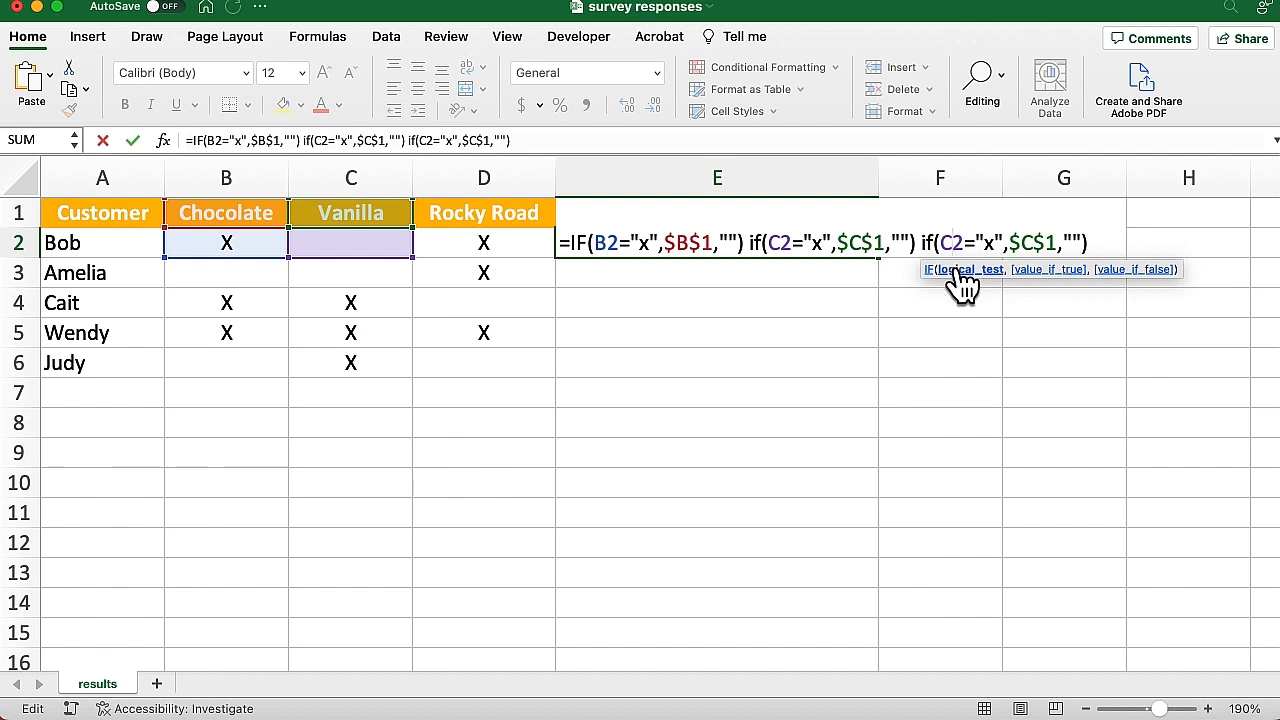
{"action": "key", "text": "BackSpace"}
{"action": "type", "text": "D"}
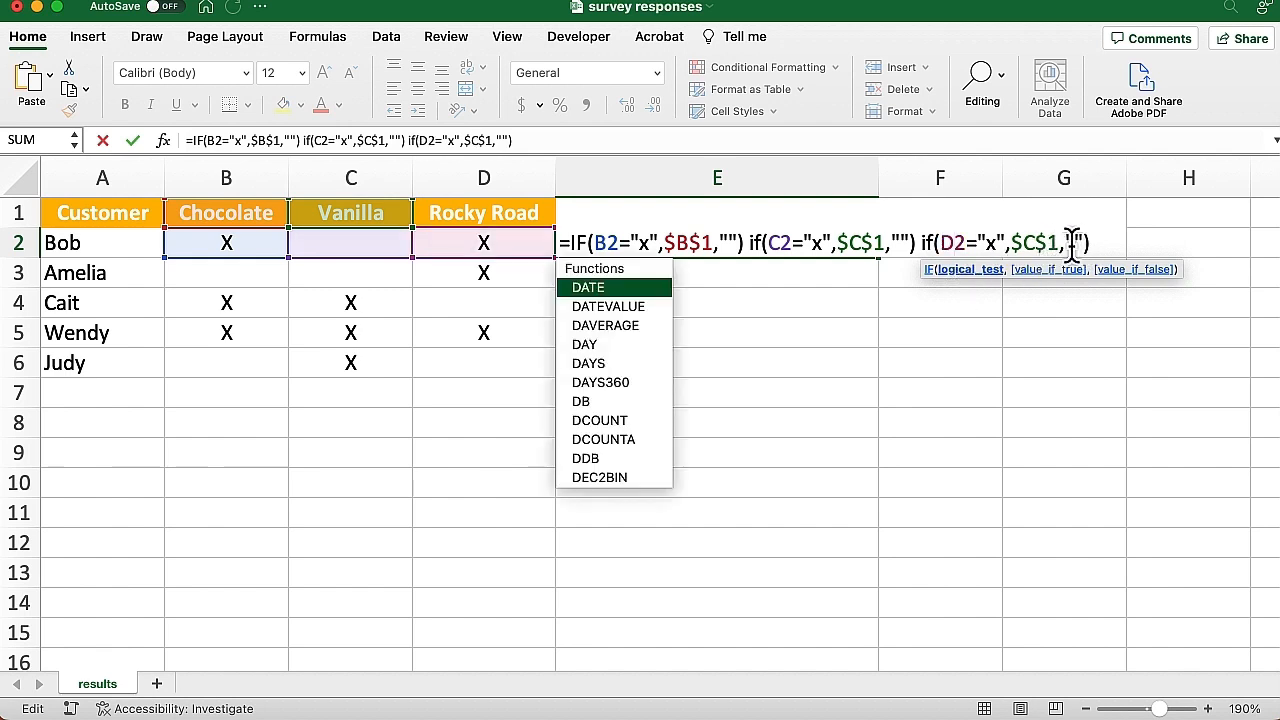
{"action": "left_click", "coordinate": [1035, 242]}
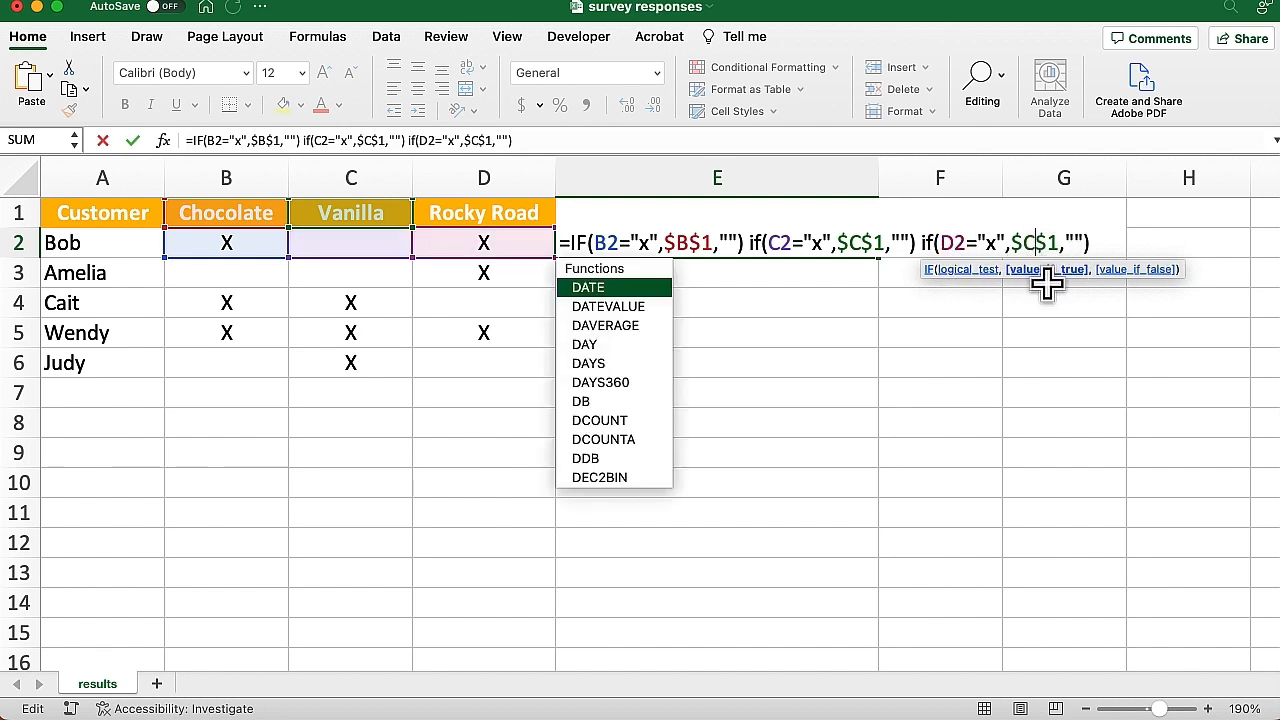
{"action": "key", "text": "BackSpace"}
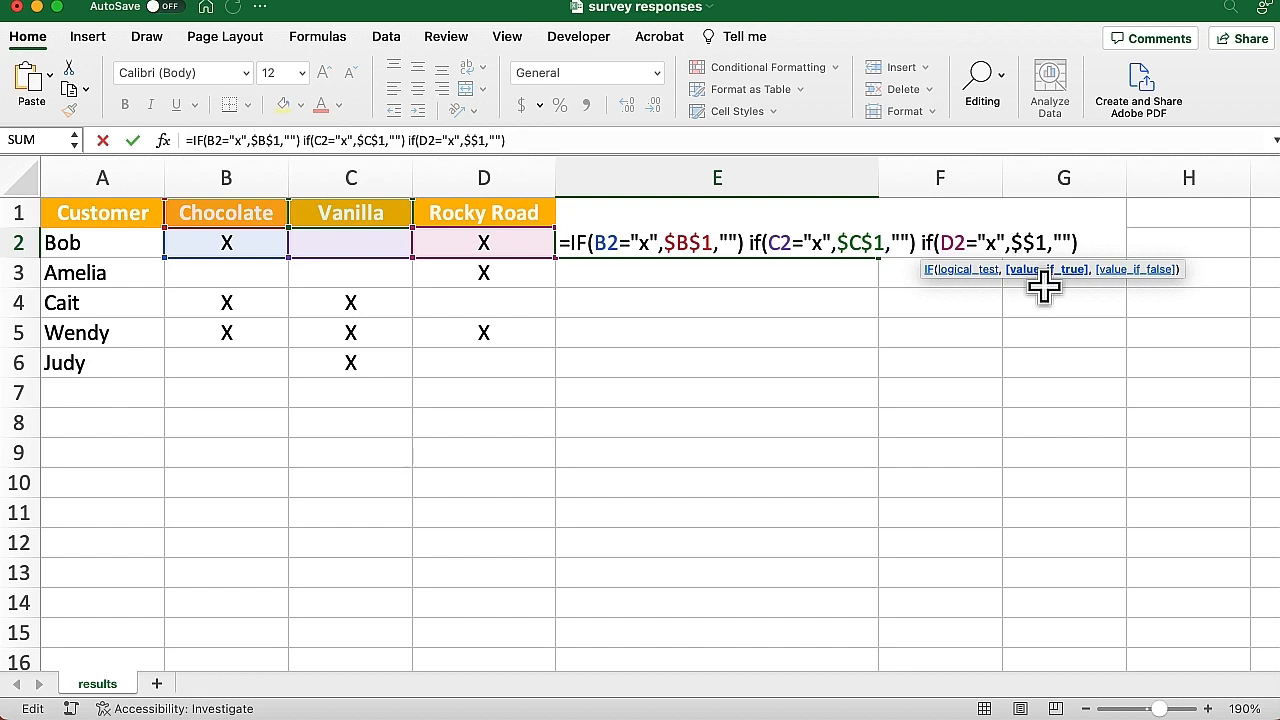
{"action": "type", "text": "D"}
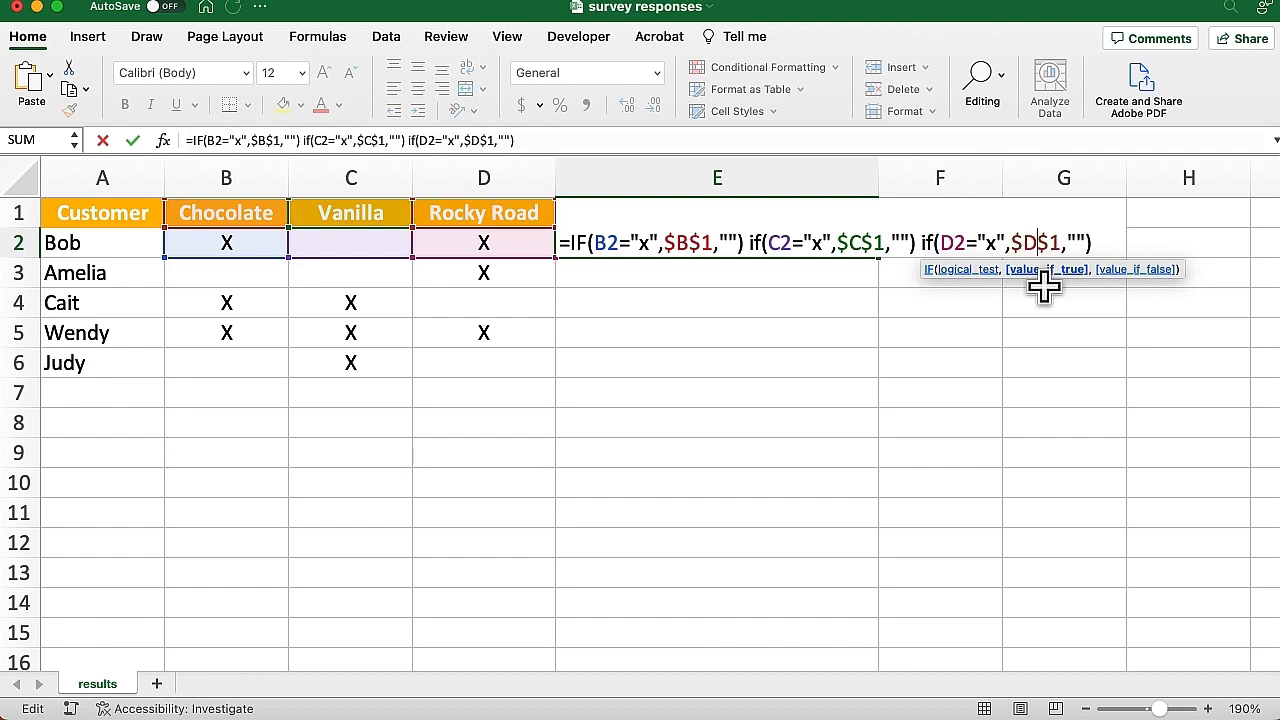
{"action": "left_click", "coordinate": [1094, 244]}
{"action": "key", "text": "Return"}
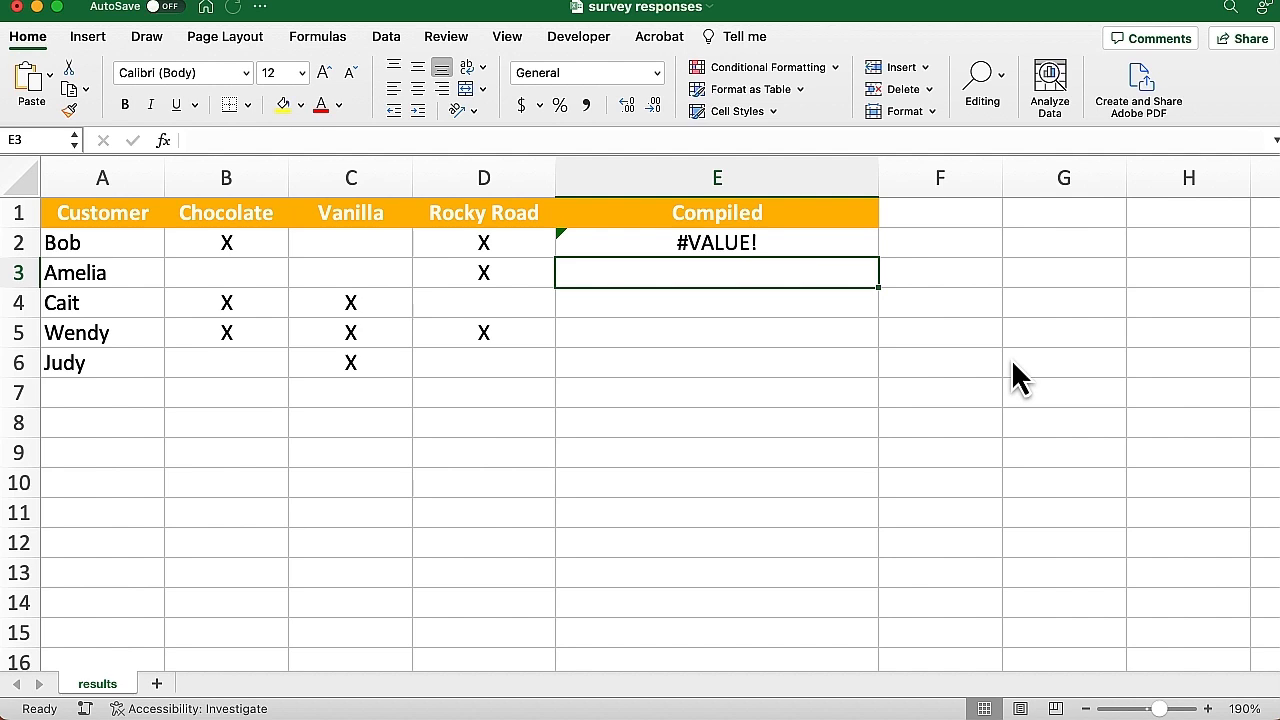
{"action": "left_click", "coordinate": [750, 245]}
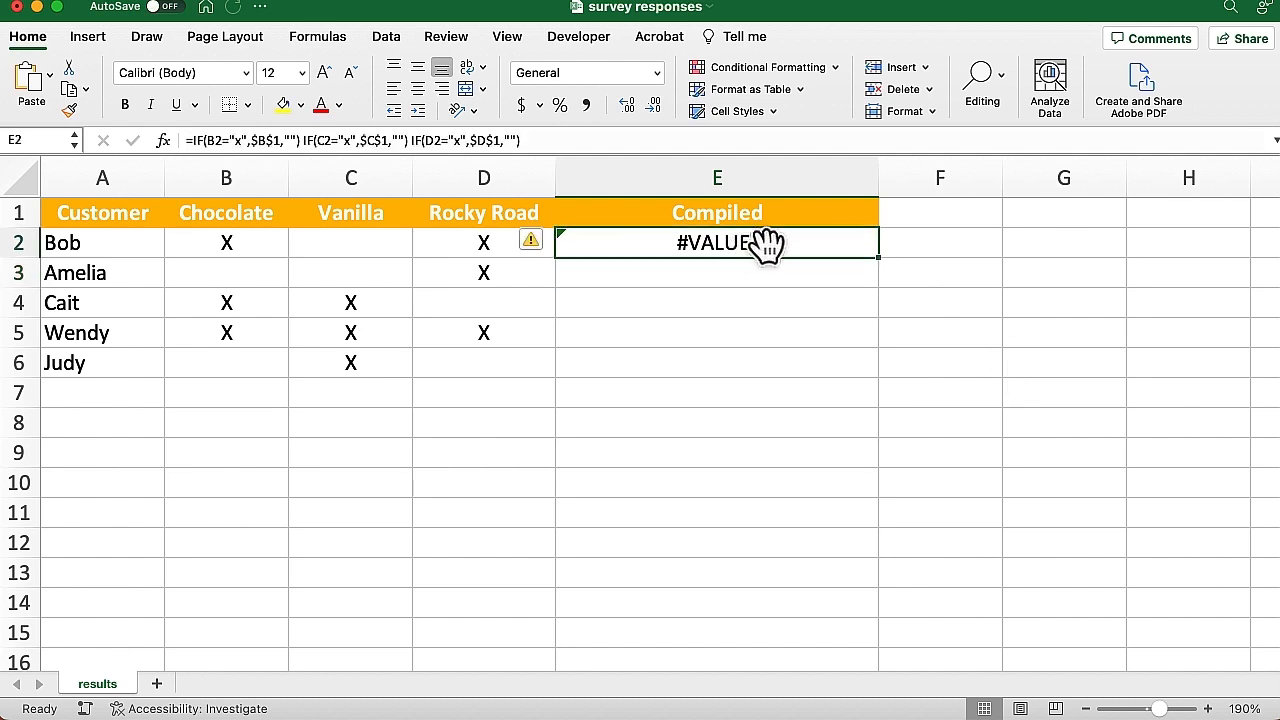
{"action": "double_click", "coordinate": [791, 245]}
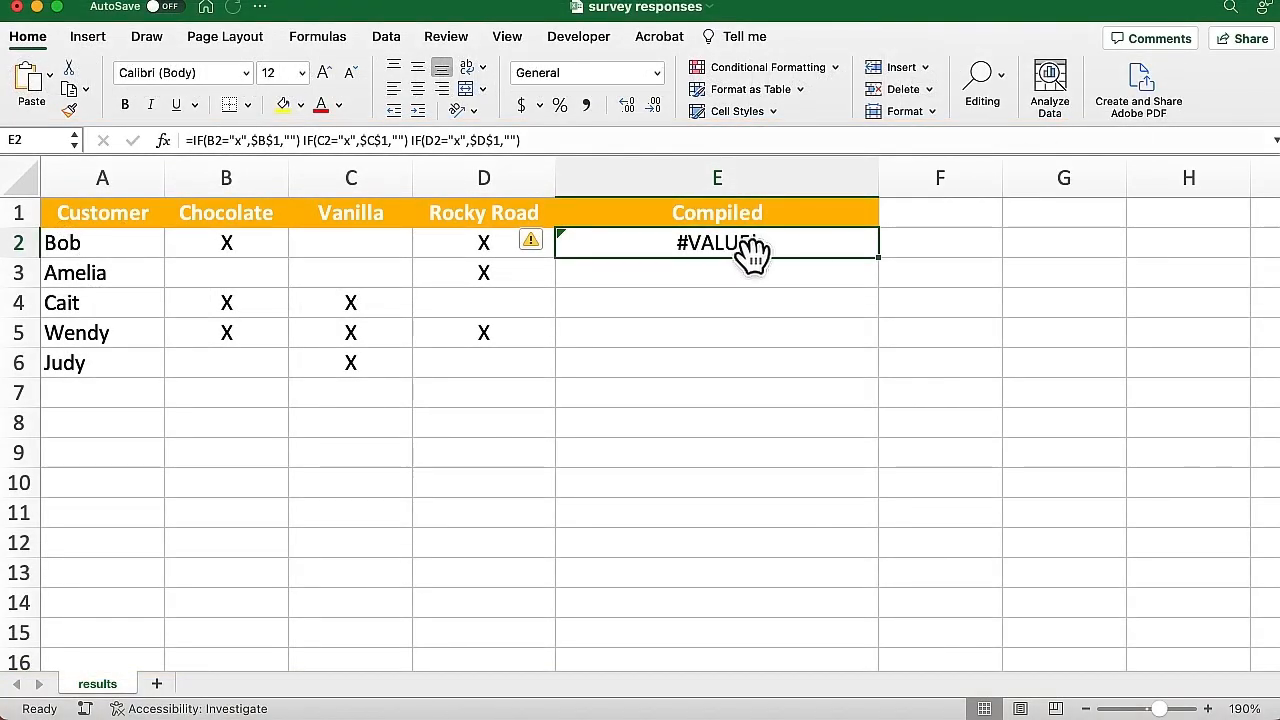
Wrap E2's three IF tests in CONCATENATE, separated by commas and closed with a bracket
{"action": "double_click", "coordinate": [748, 248]}
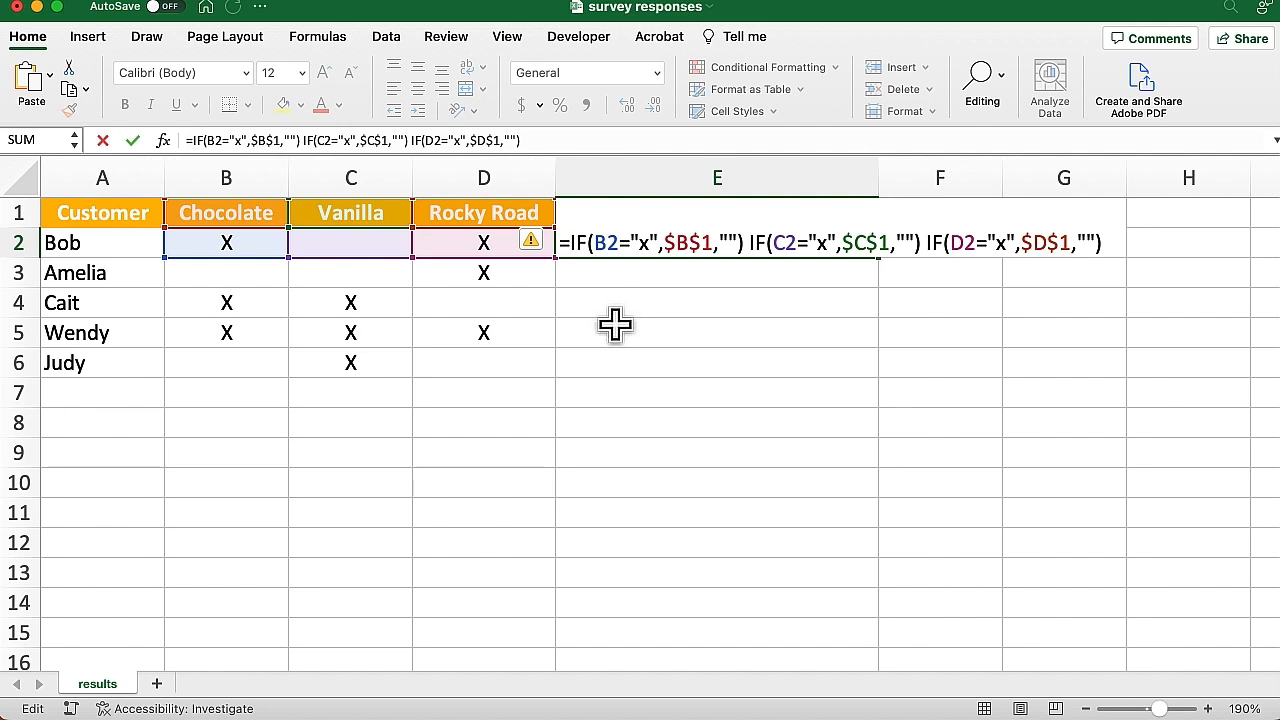
{"action": "type", "text": "conca"}
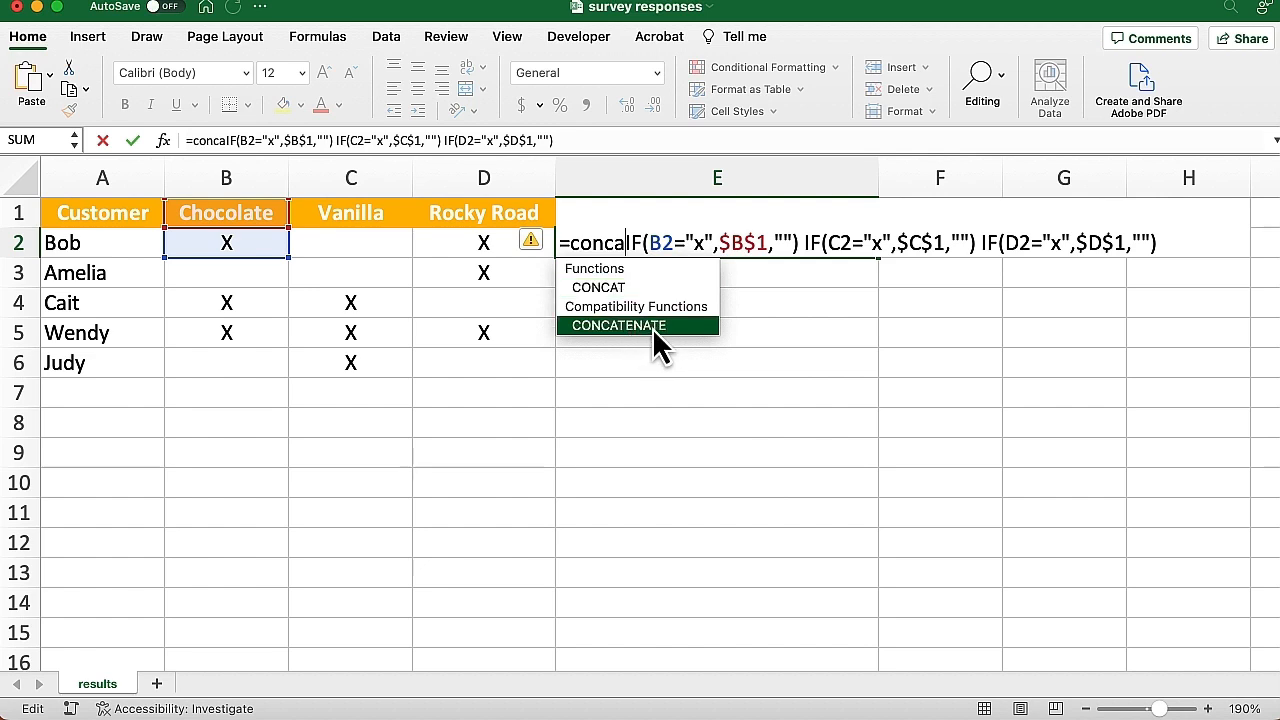
{"action": "double_click", "coordinate": [652, 327]}
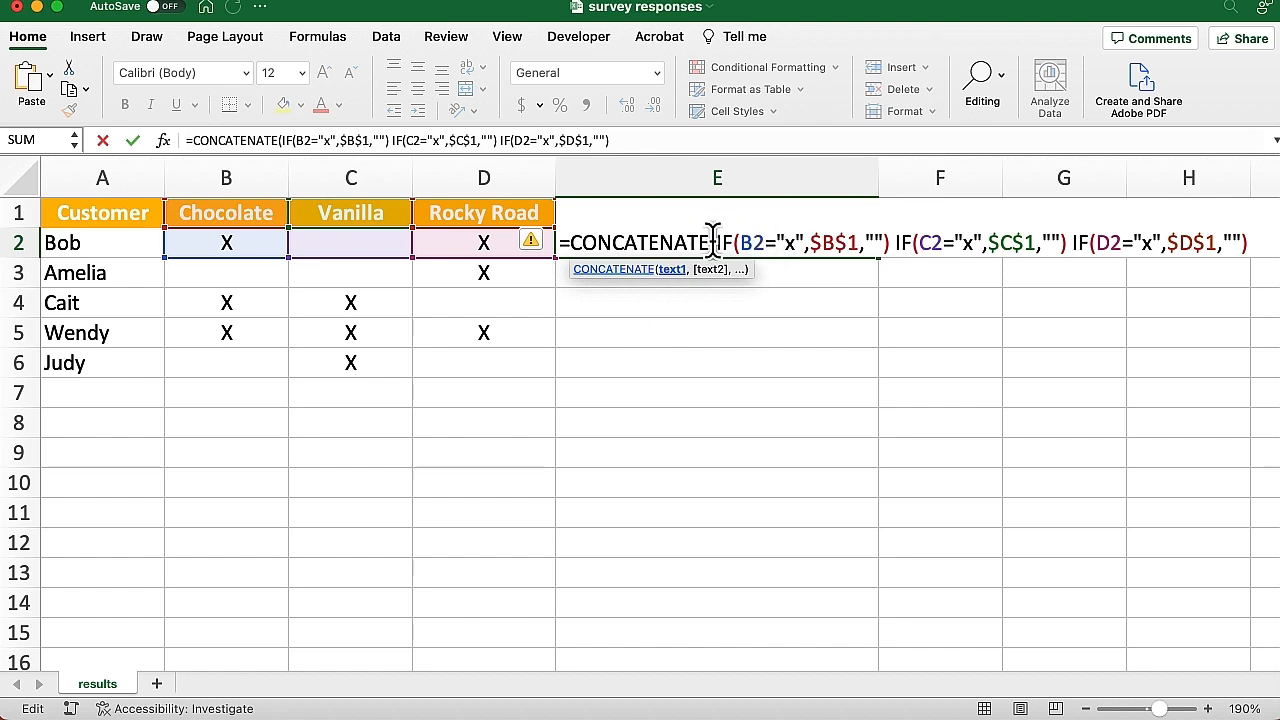
{"action": "left_click", "coordinate": [884, 243]}
{"action": "type", "text": ")"}
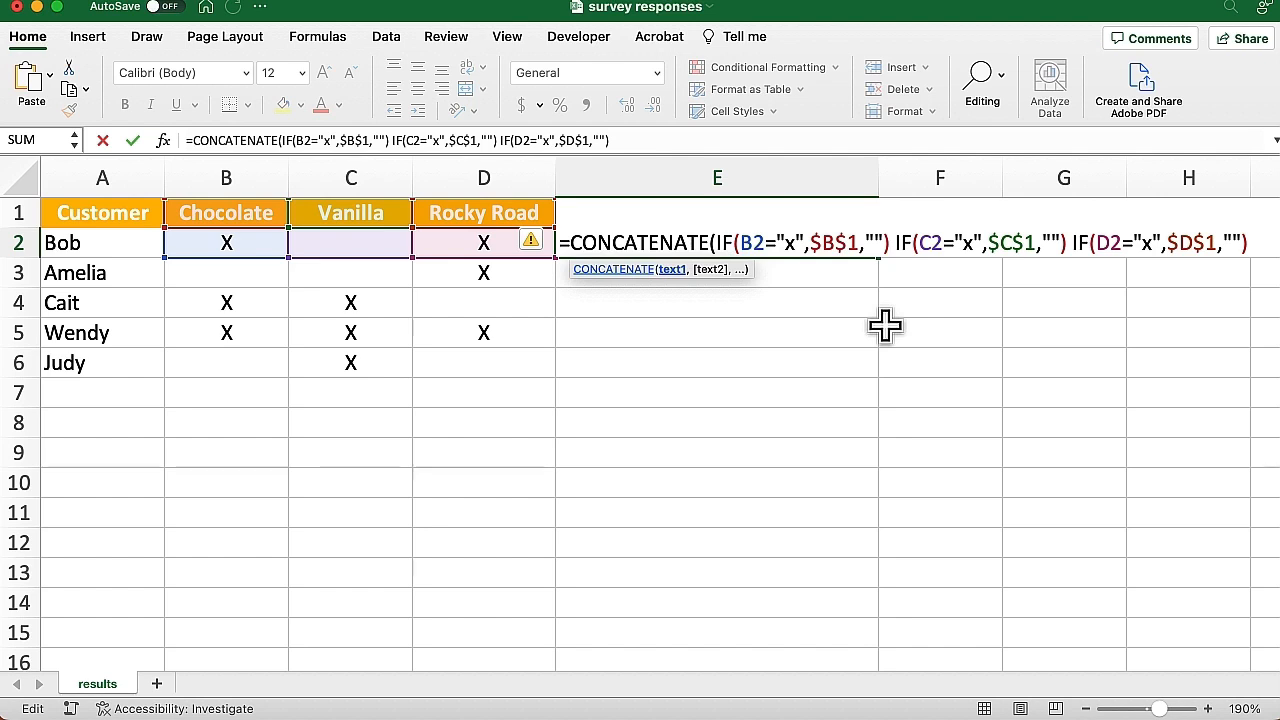
{"action": "type", "text": ","}
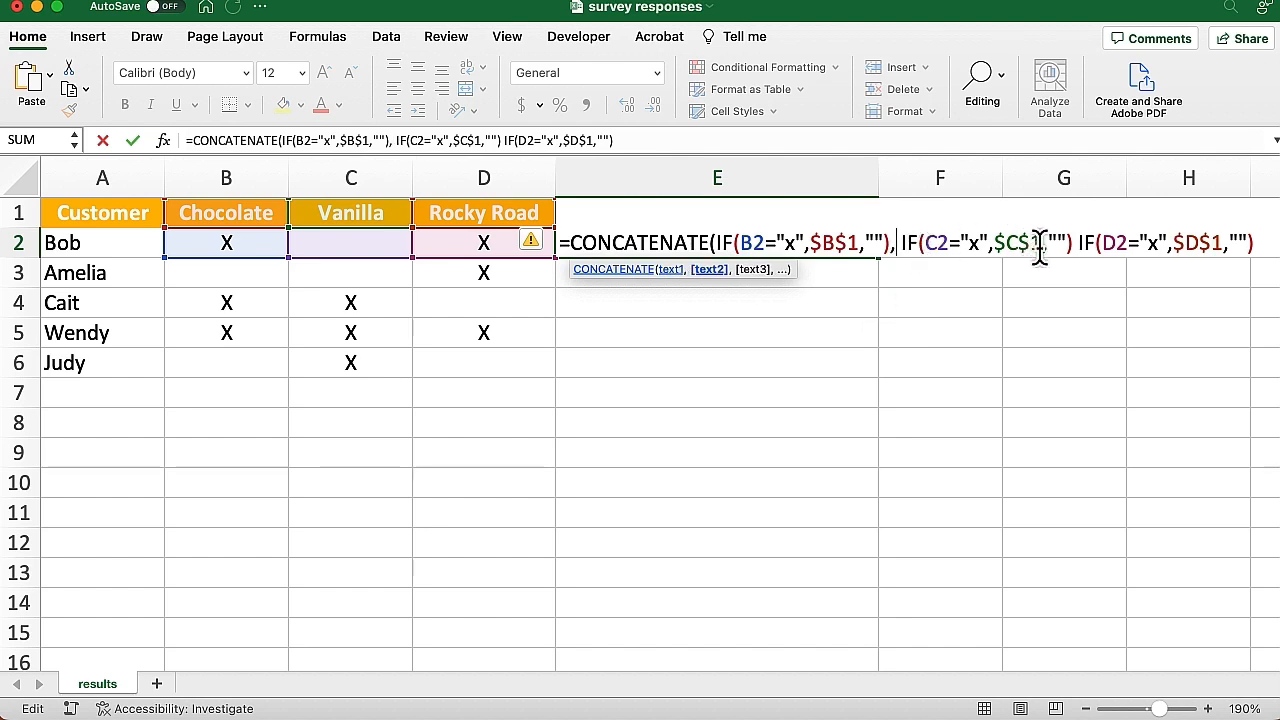
{"action": "left_click", "coordinate": [1071, 243]}
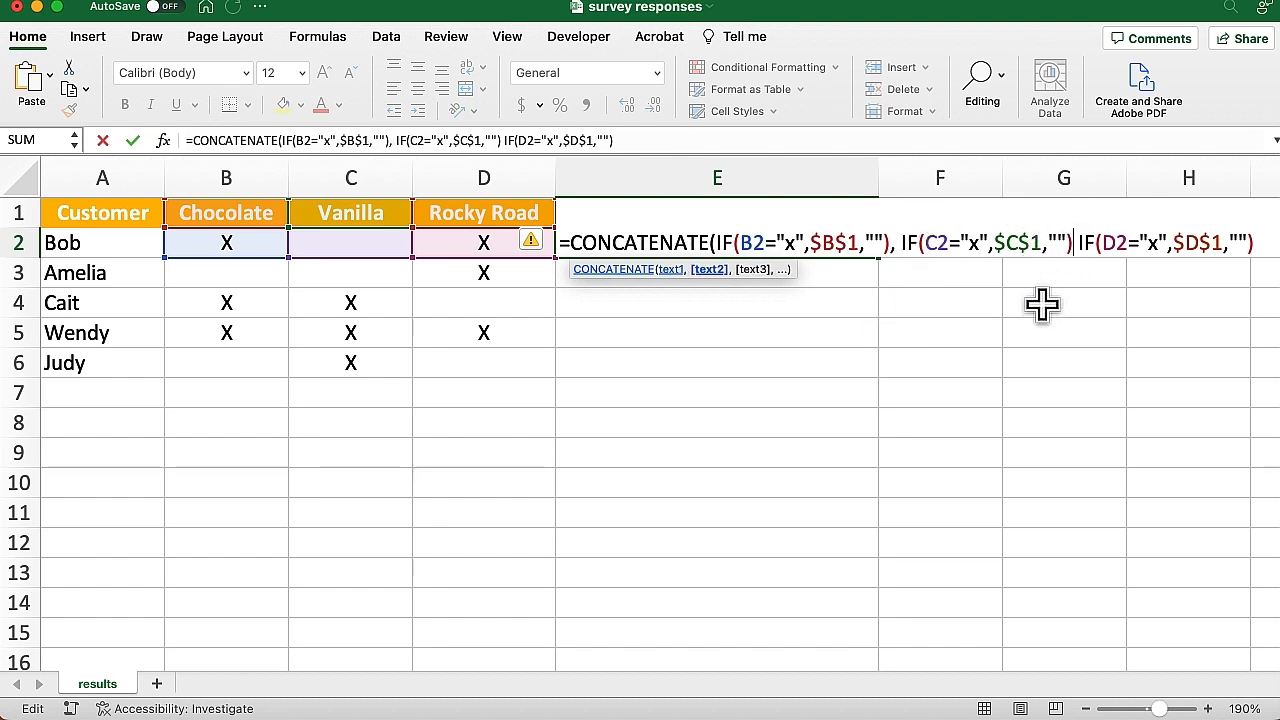
{"action": "type", "text": ","}
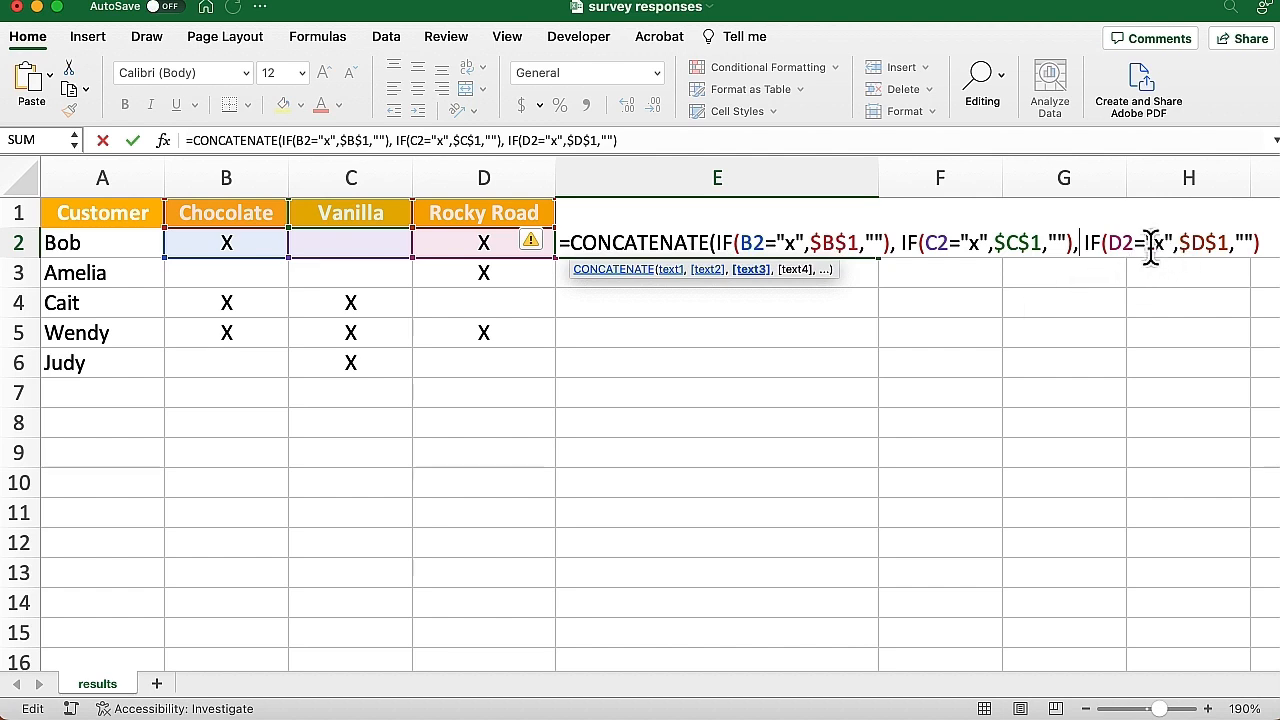
{"action": "left_click", "coordinate": [1262, 243]}
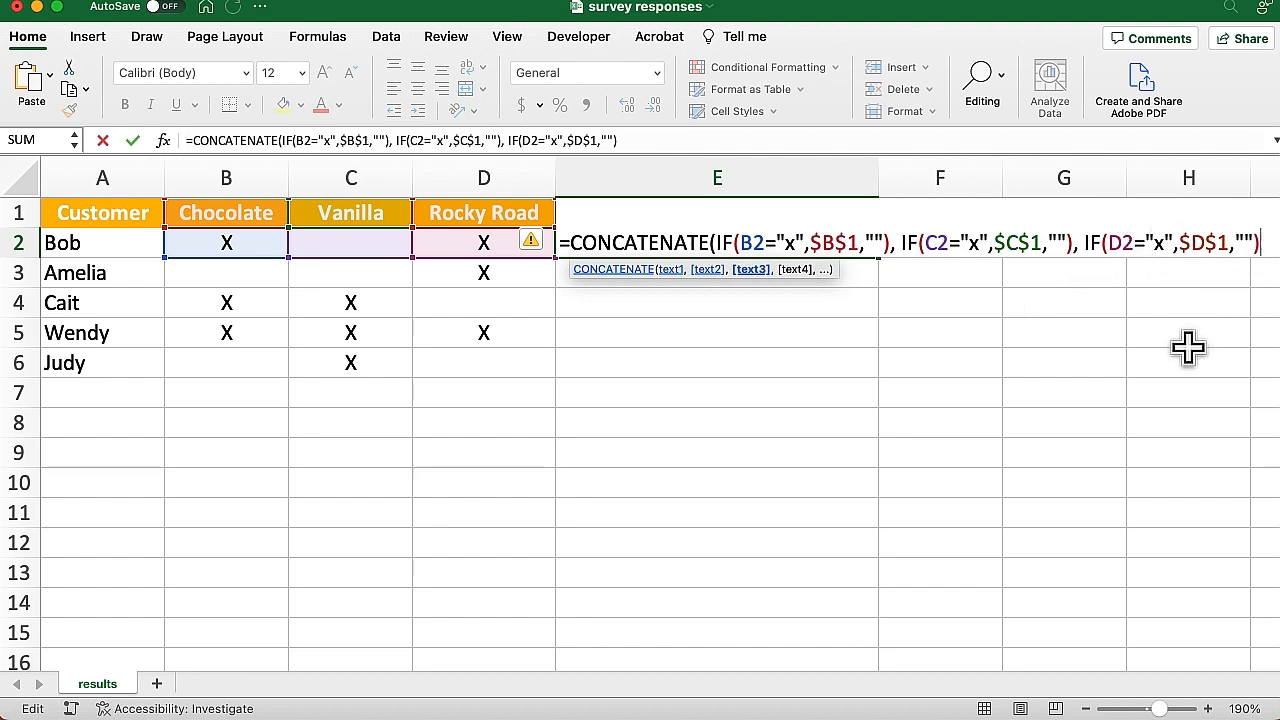
{"action": "type", "text": ")"}
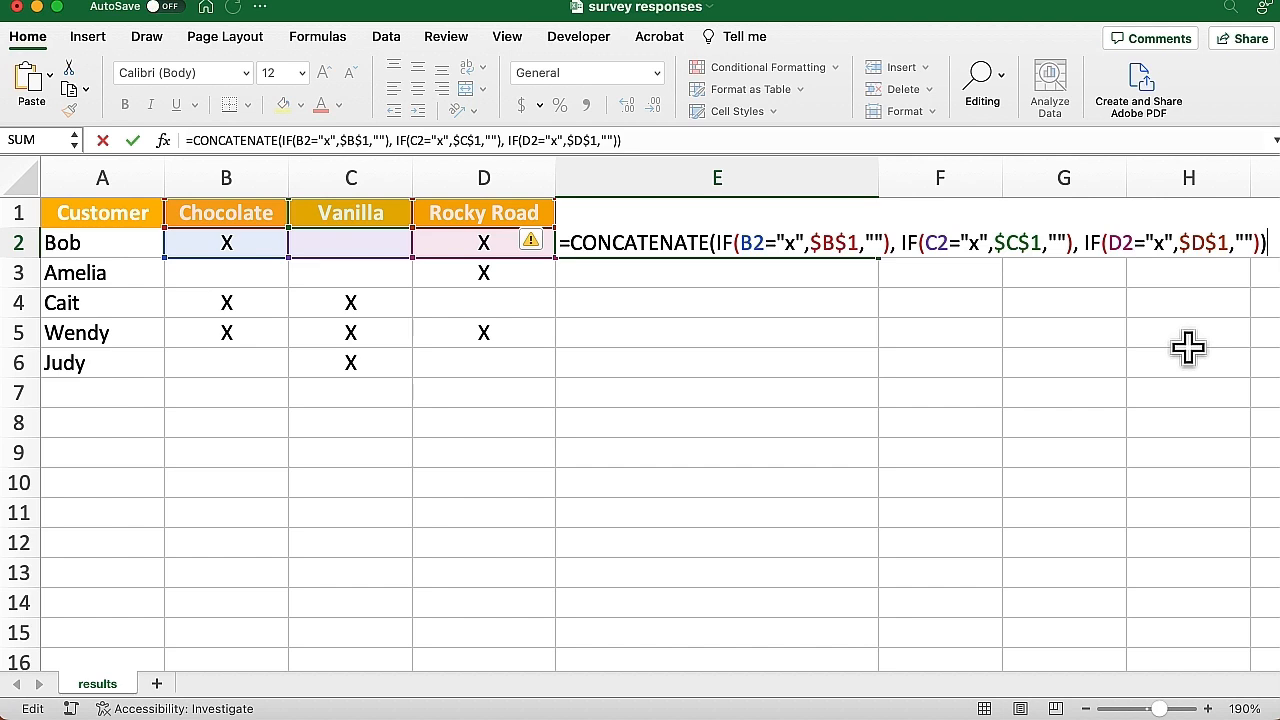
{"action": "key", "text": "Return"}
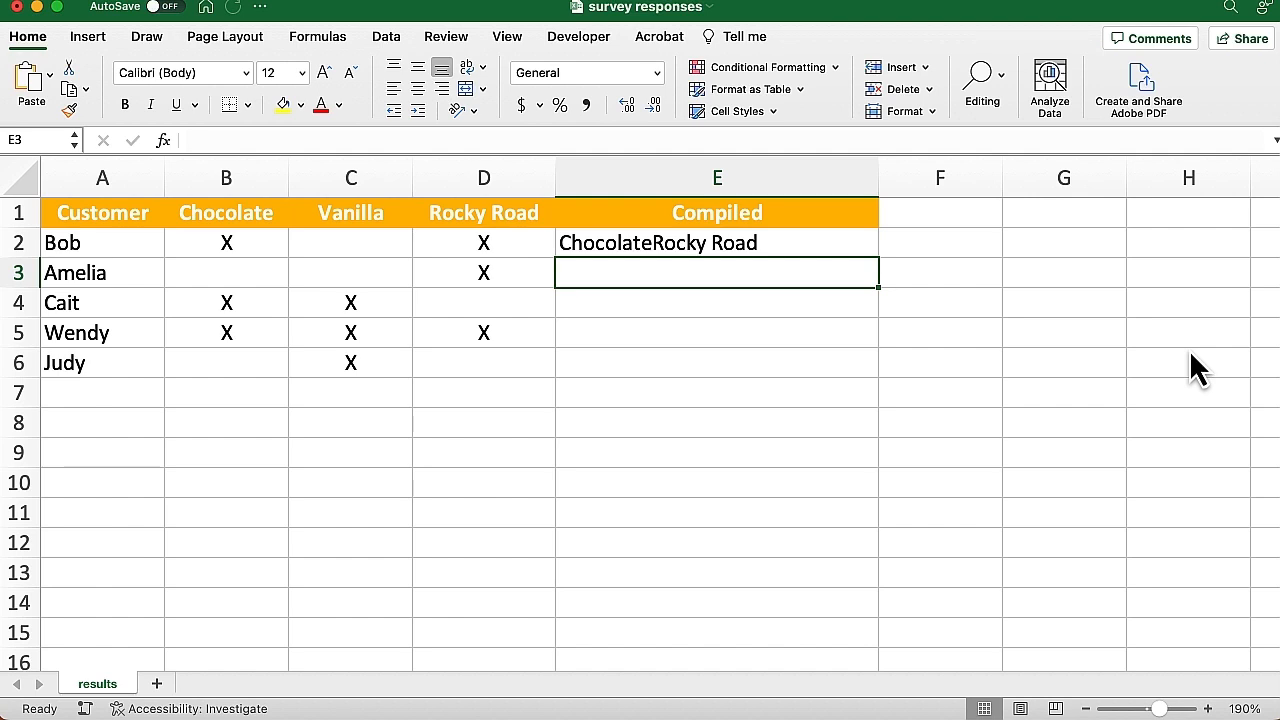
{"action": "left_click", "coordinate": [355, 240]}
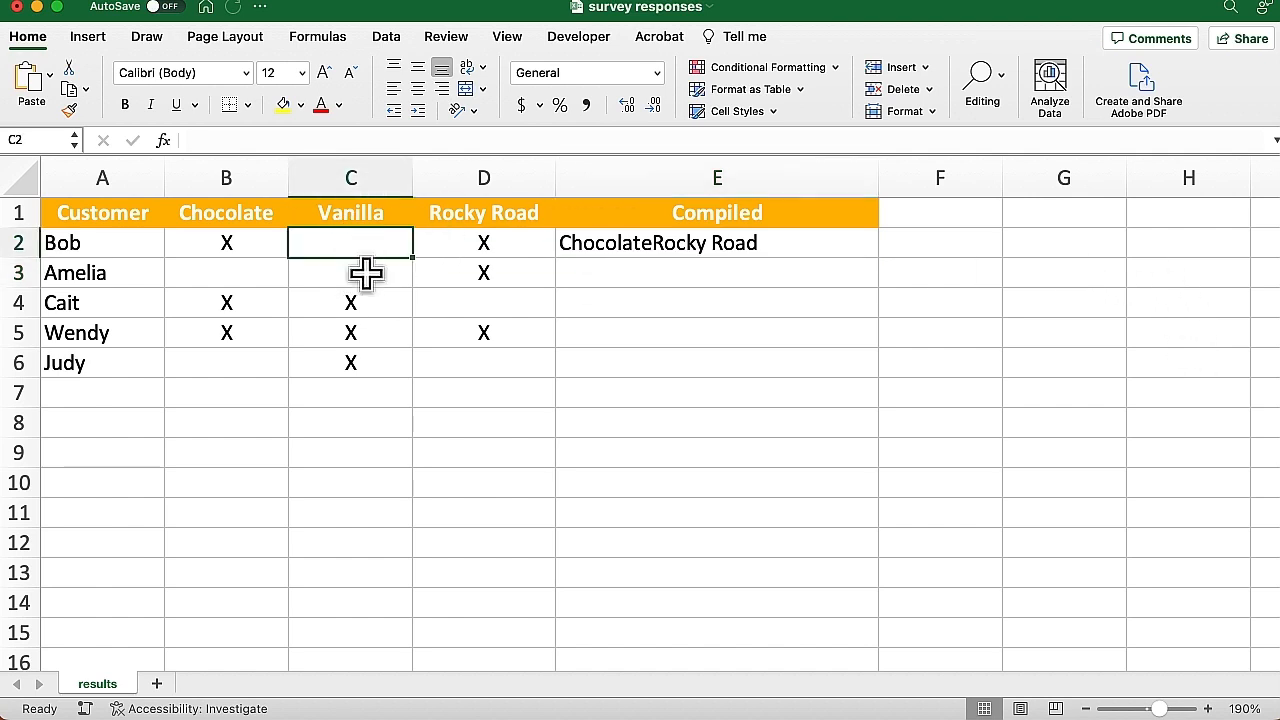
{"action": "type", "text": "X"}
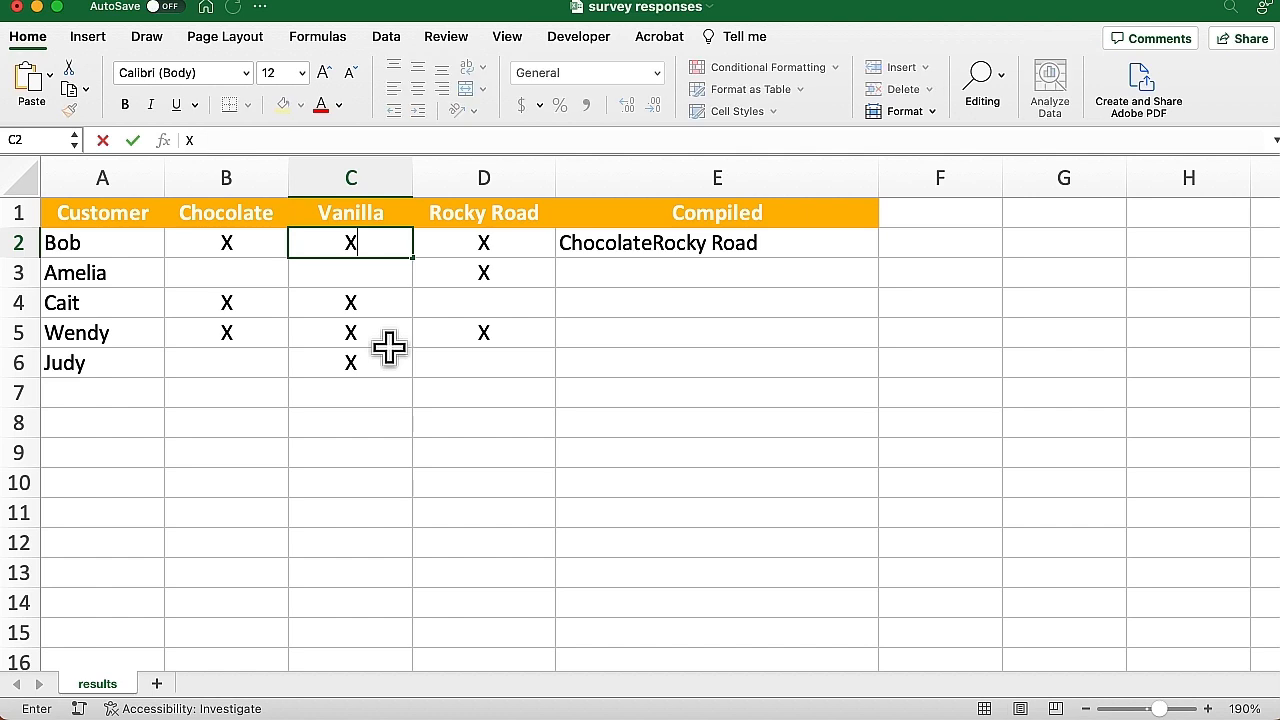
{"action": "key", "text": "Return"}
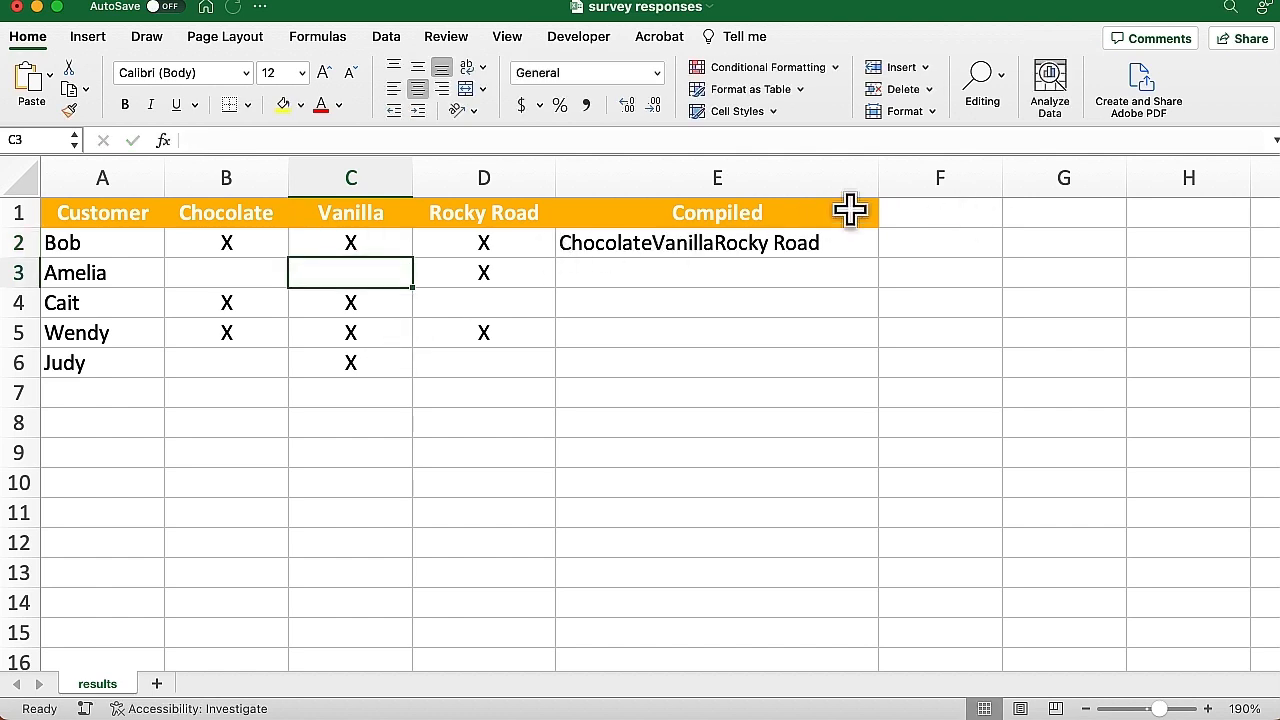
{"action": "key", "text": "super+z"}
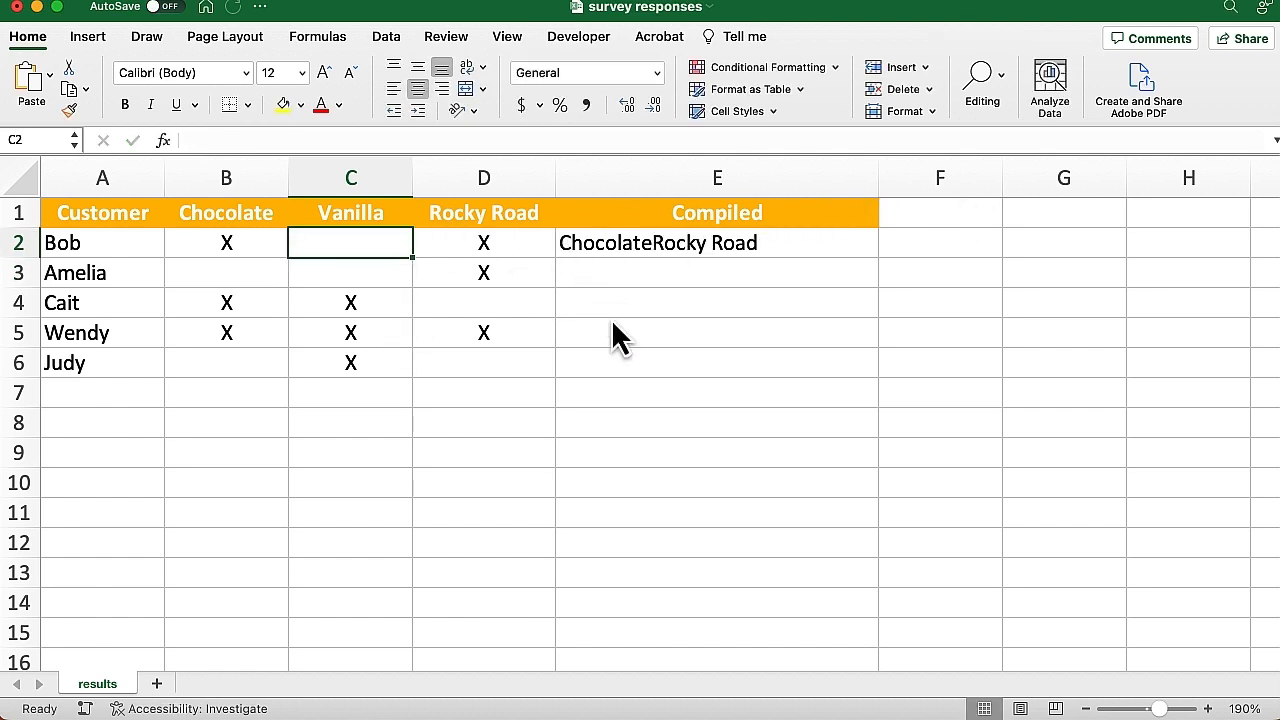
Prefix $C$1 and $D$1 in E2's formula with ", "& so Vanilla and Rocky Road get separators
{"action": "double_click", "coordinate": [665, 243]}
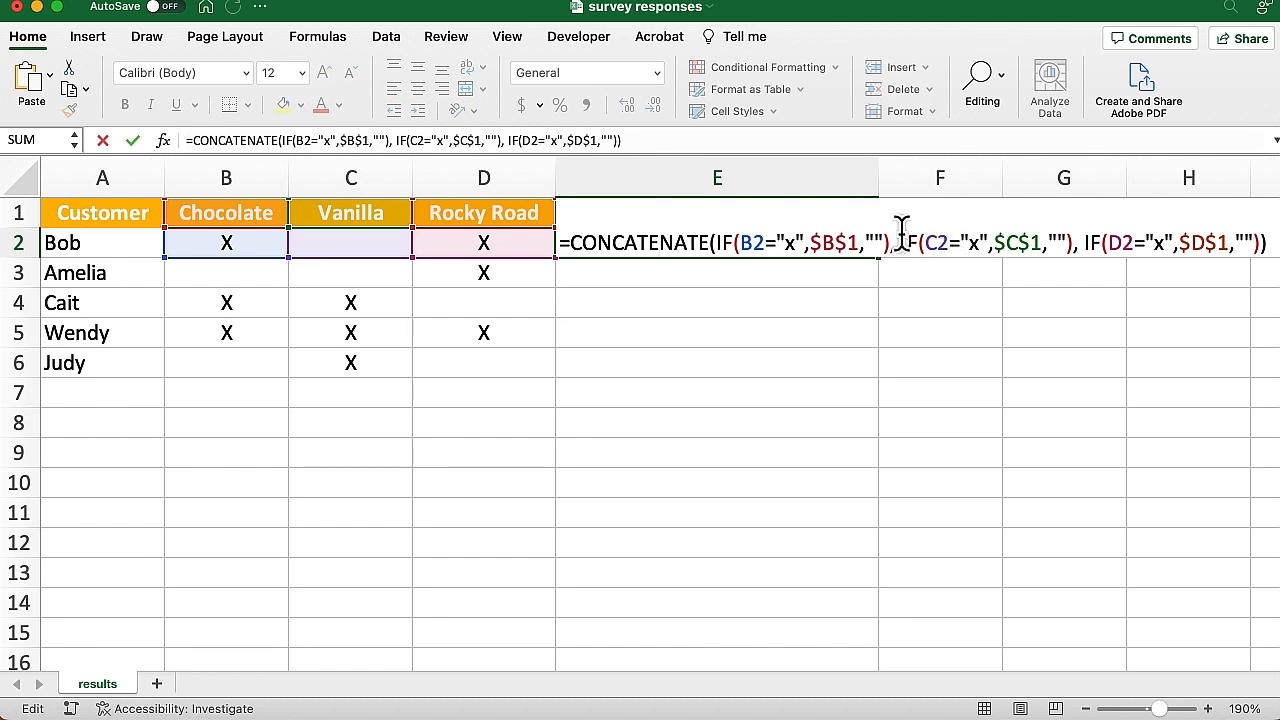
{"action": "left_click", "coordinate": [995, 243]}
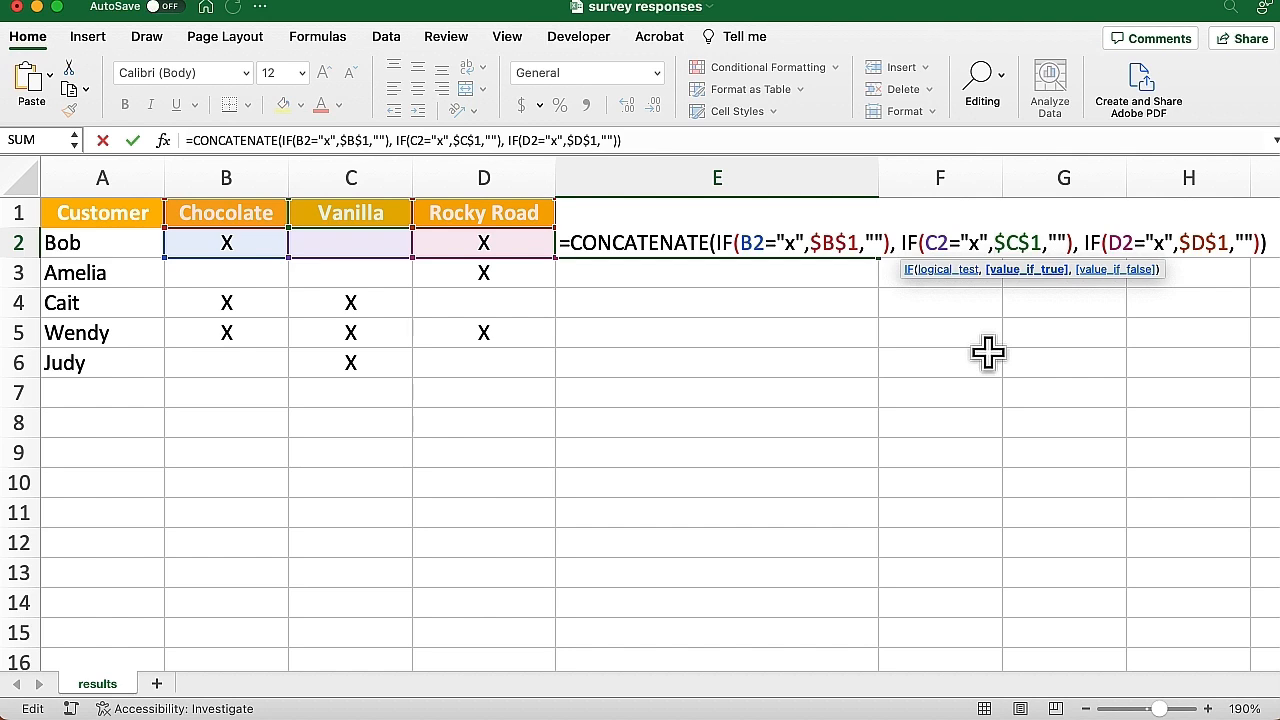
{"action": "type", "text": "\","}
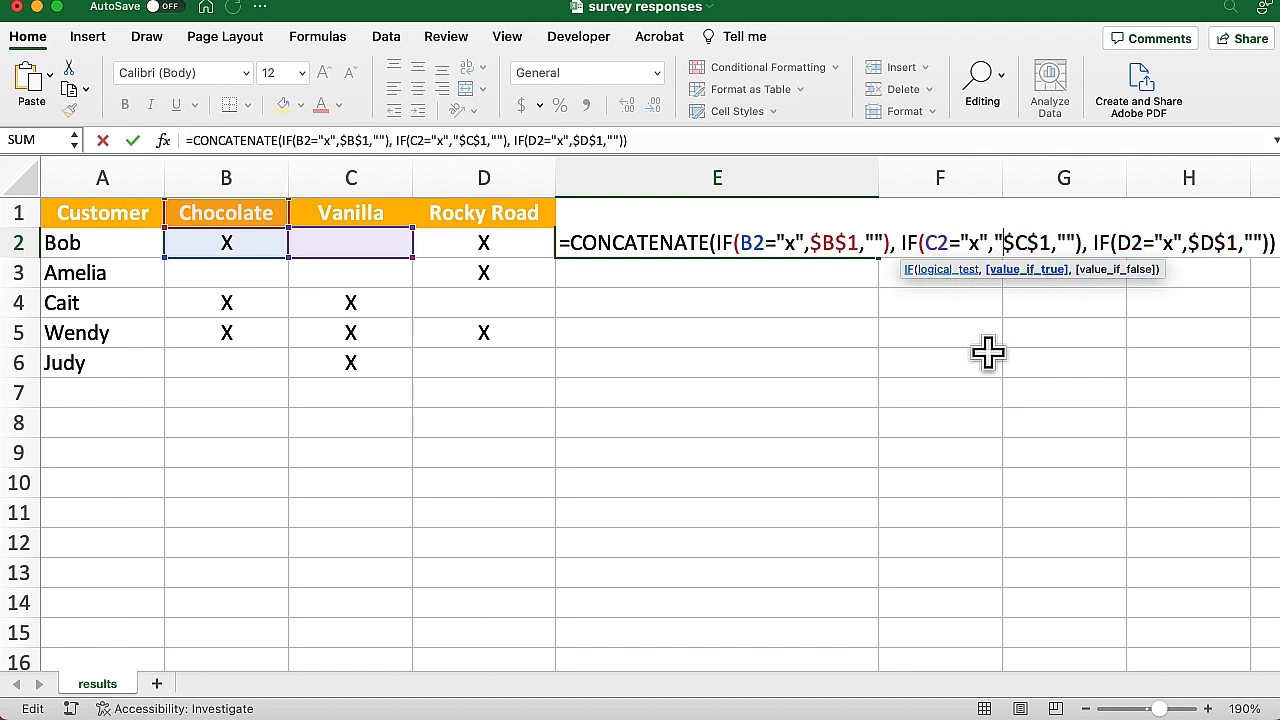
{"action": "type", "text": " \""}
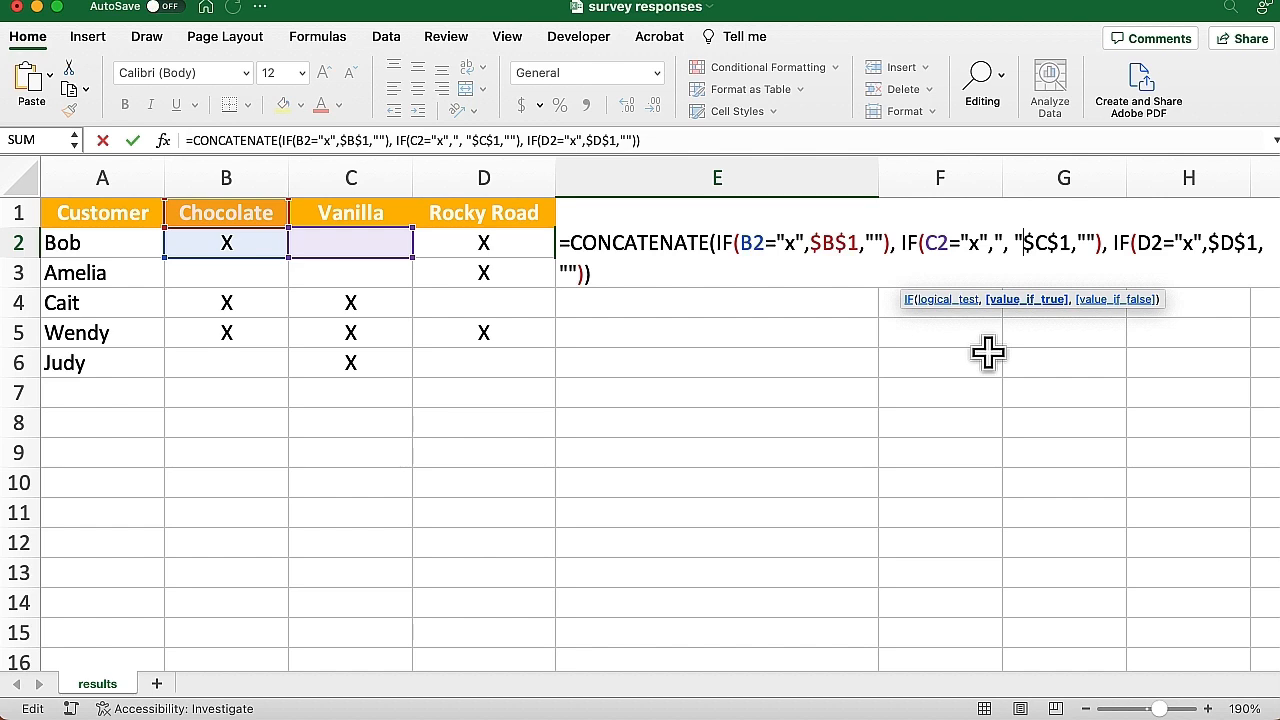
{"action": "type", "text": "&"}
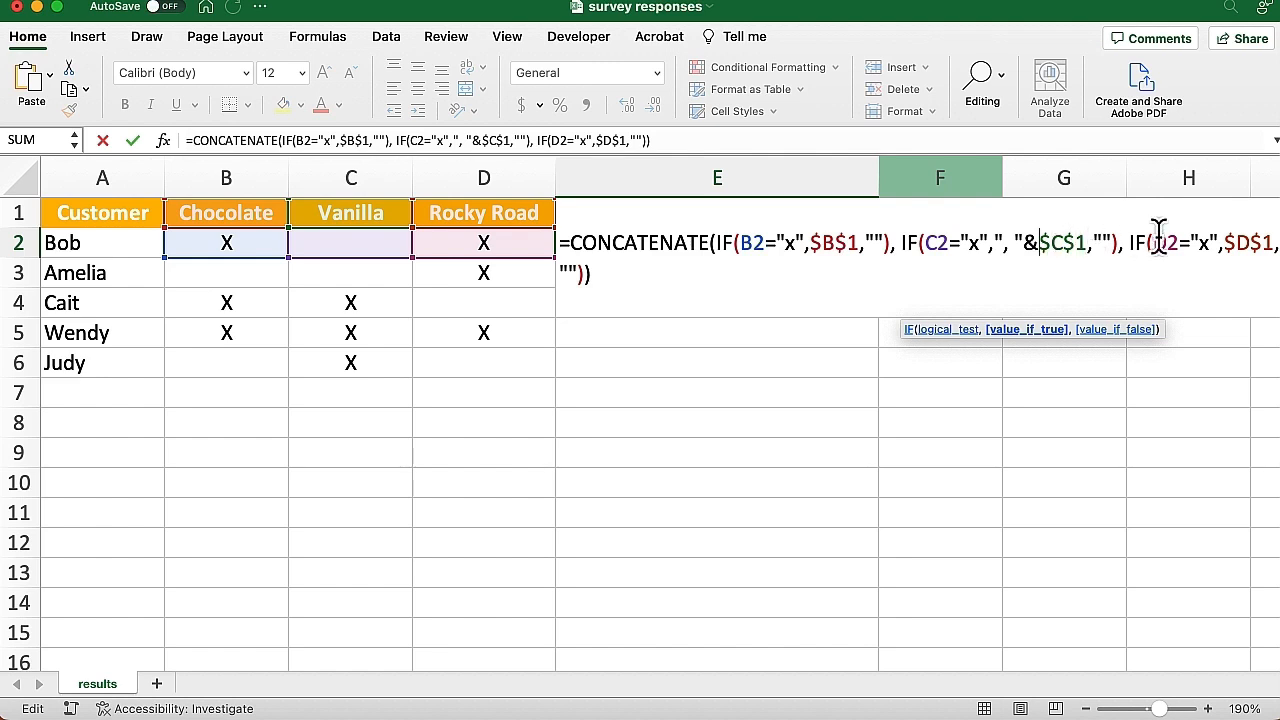
{"action": "left_click", "coordinate": [1226, 245]}
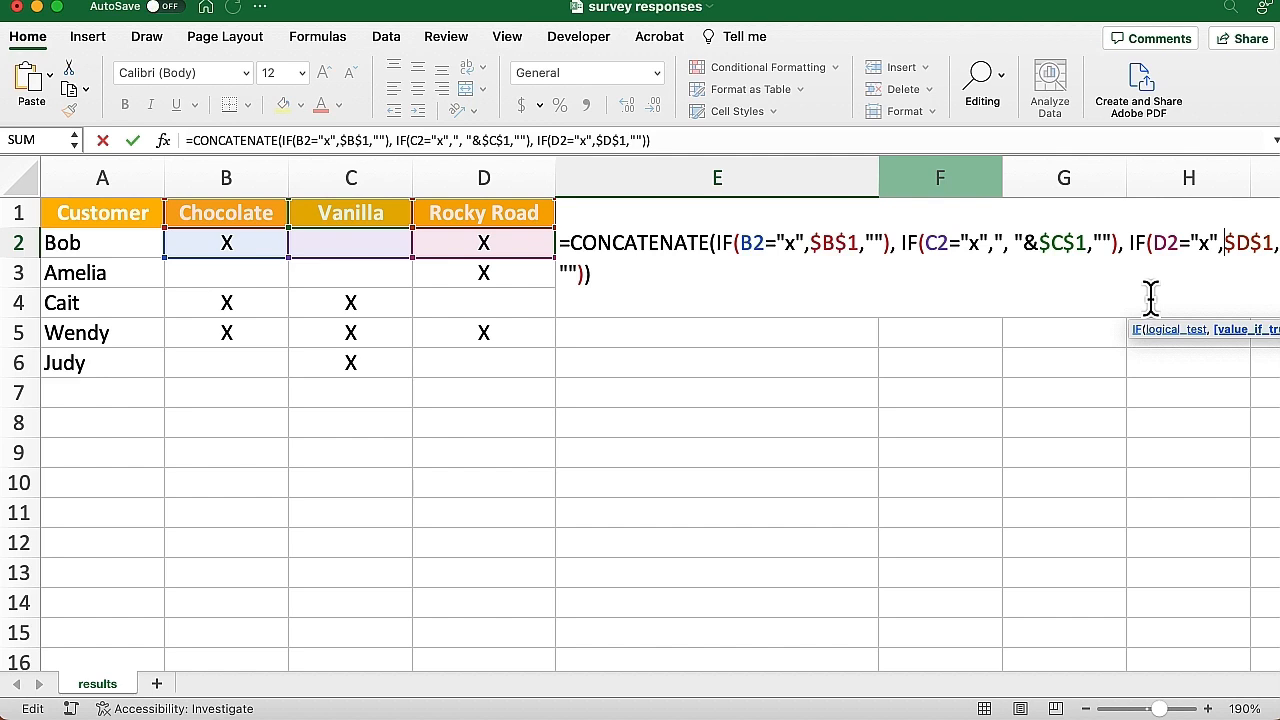
{"action": "type", "text": "\""}
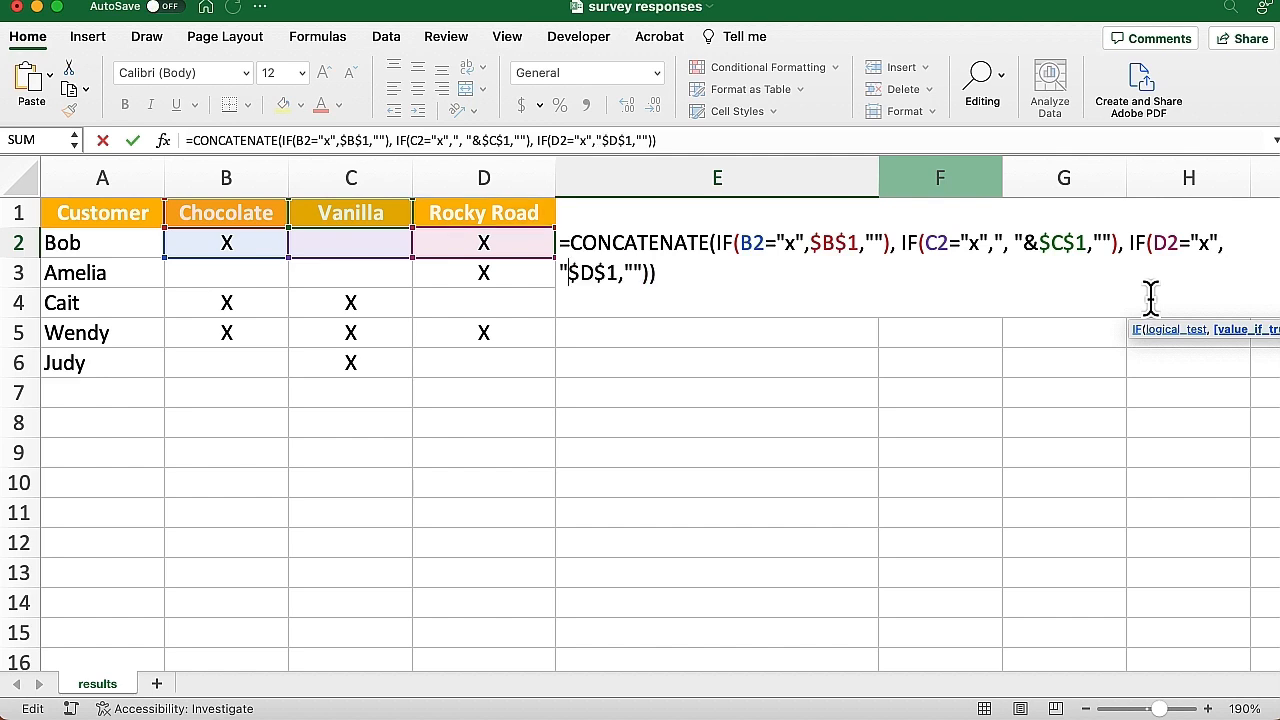
{"action": "type", "text": ","}
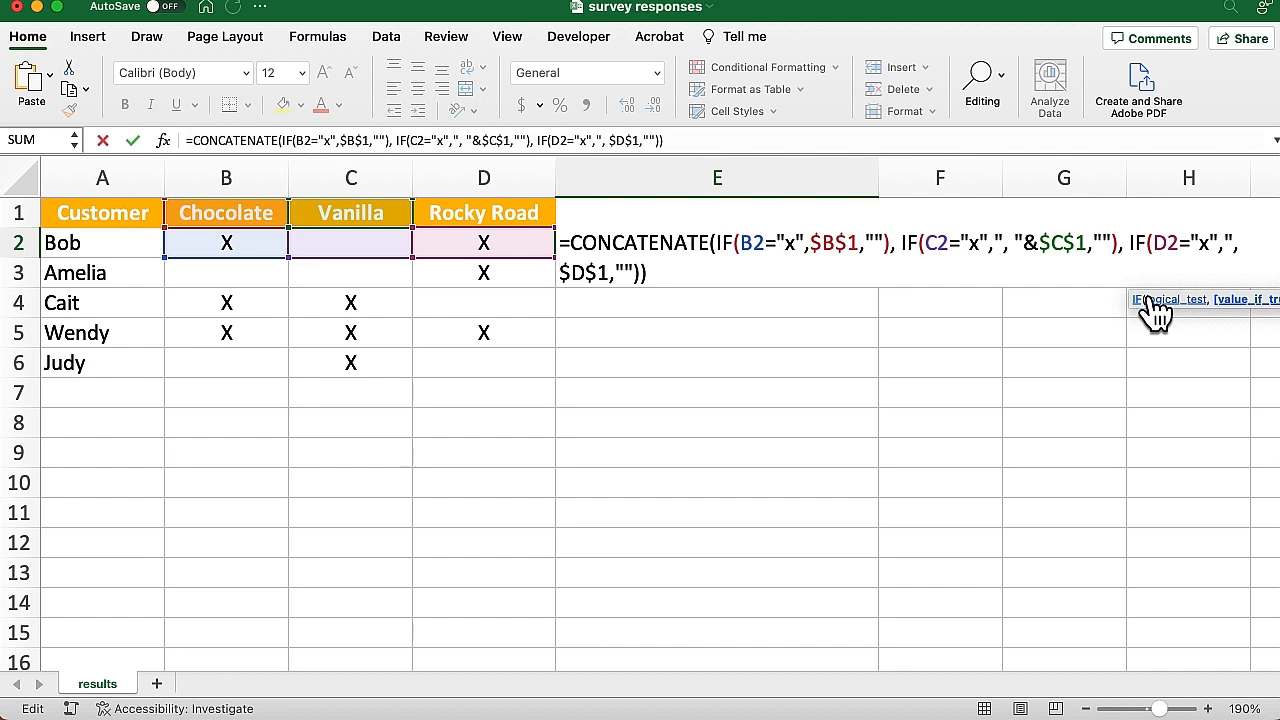
{"action": "type", "text": " \"&"}
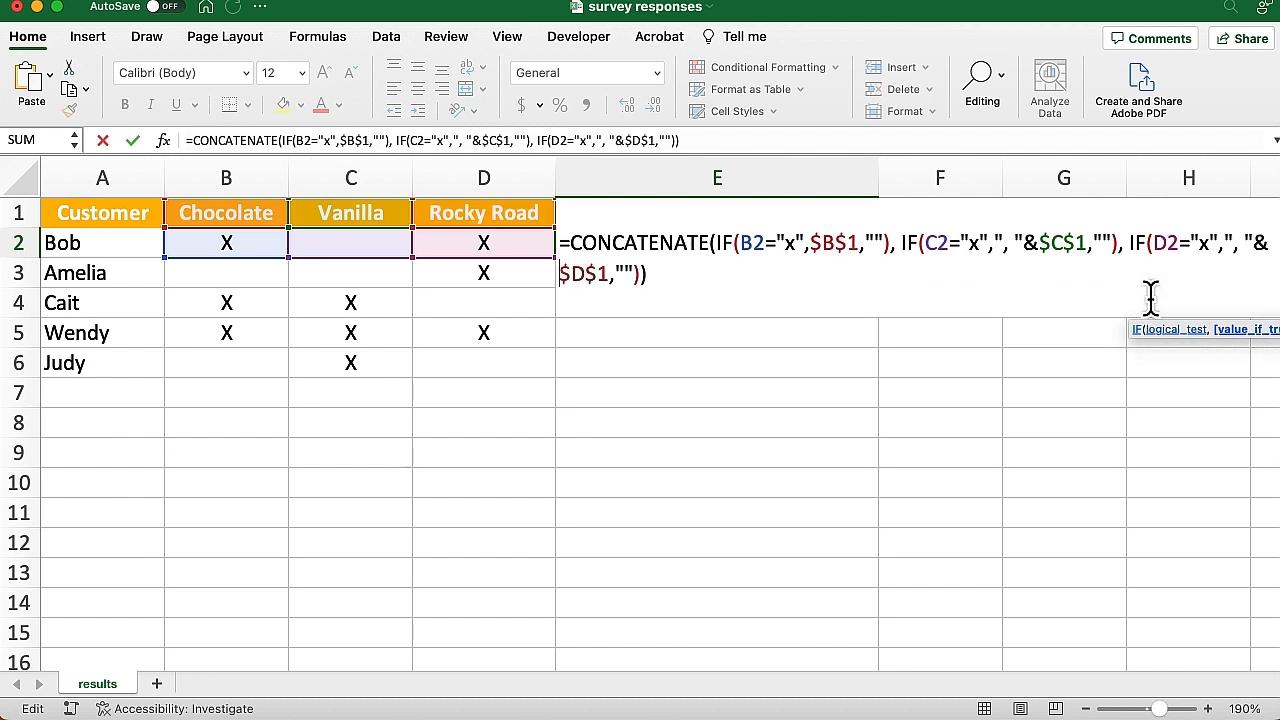
{"action": "left_click", "coordinate": [709, 243]}
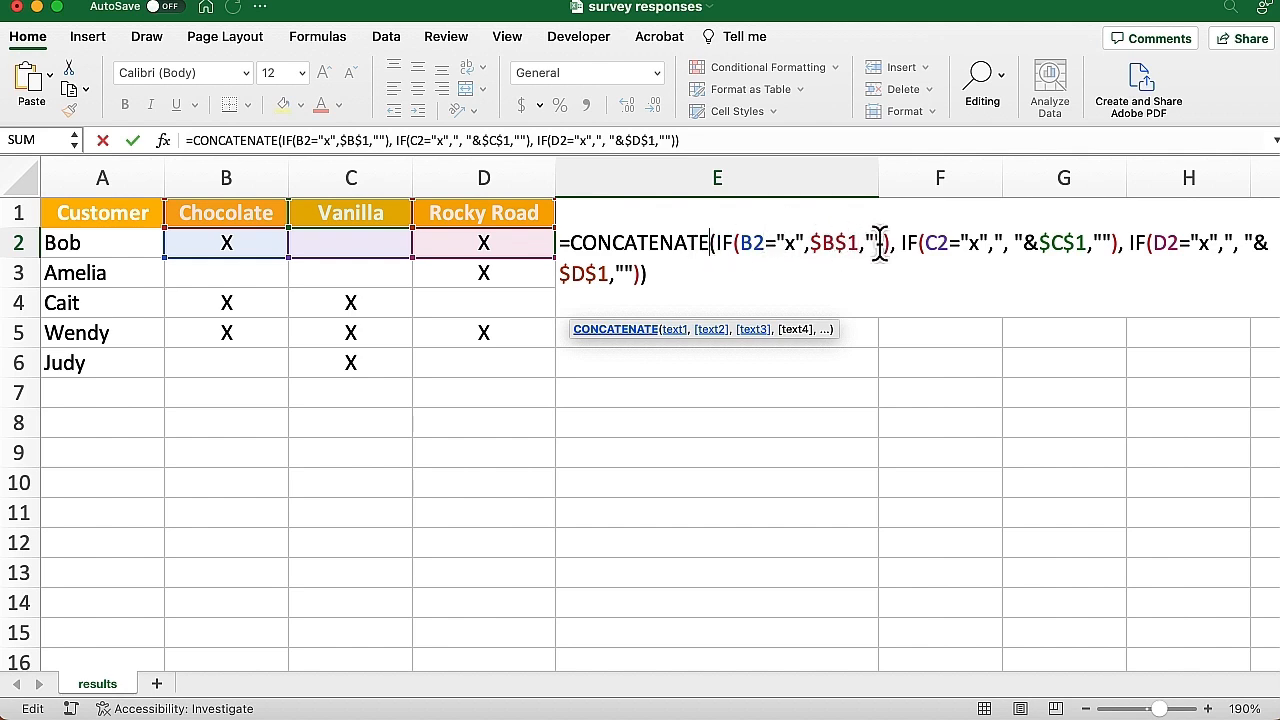
{"action": "left_click", "coordinate": [664, 273]}
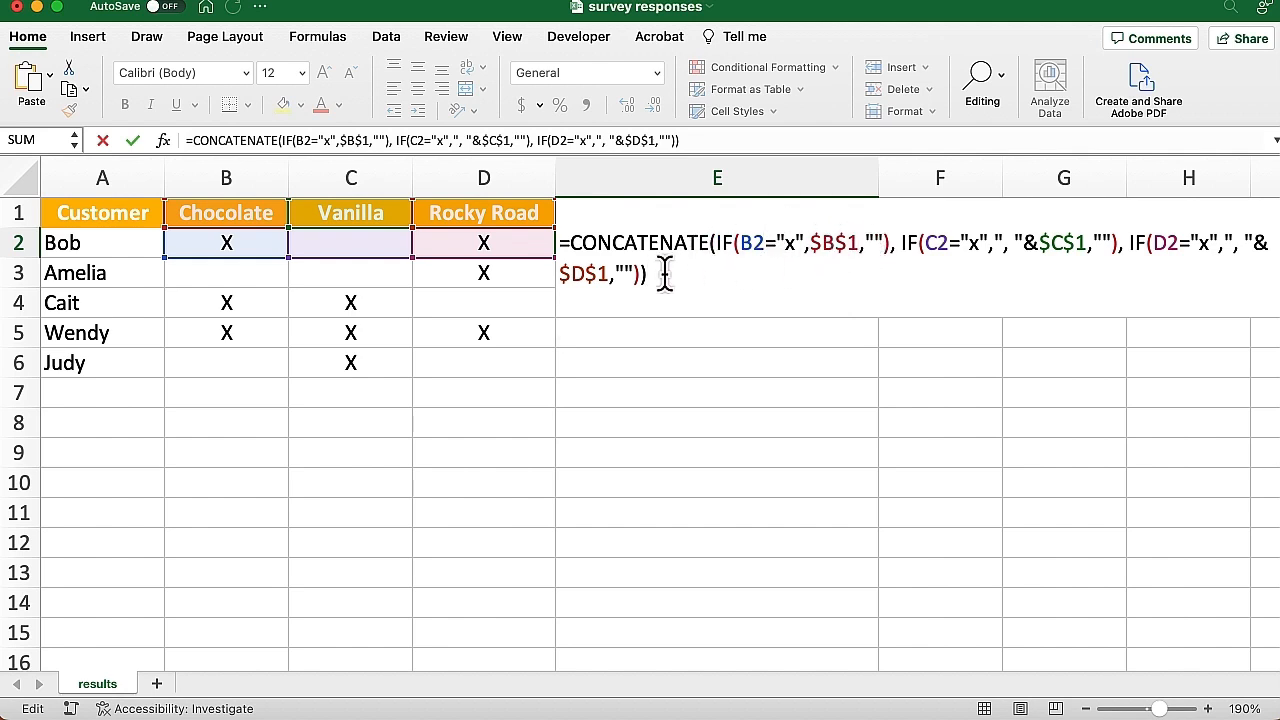
Confirm E2's formula, fill it down to E6, and check the results in E4 and E5
{"action": "key", "text": "Return"}
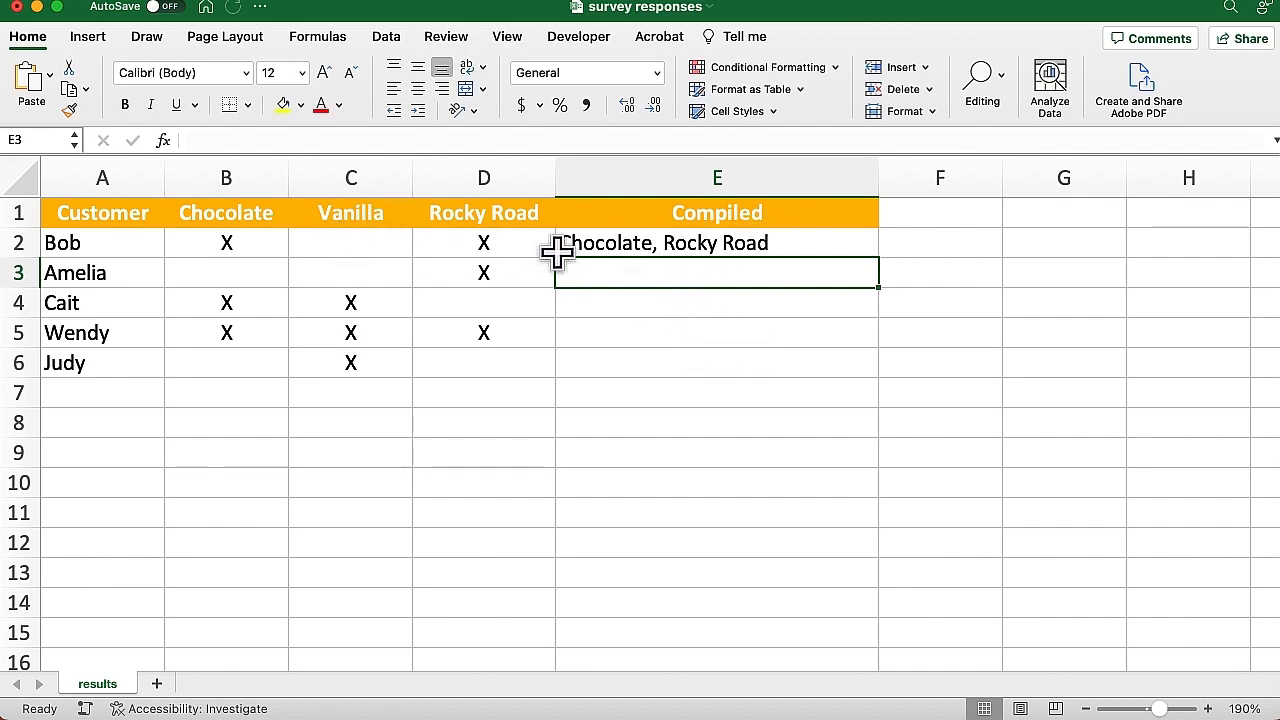
{"action": "left_click", "coordinate": [742, 240]}
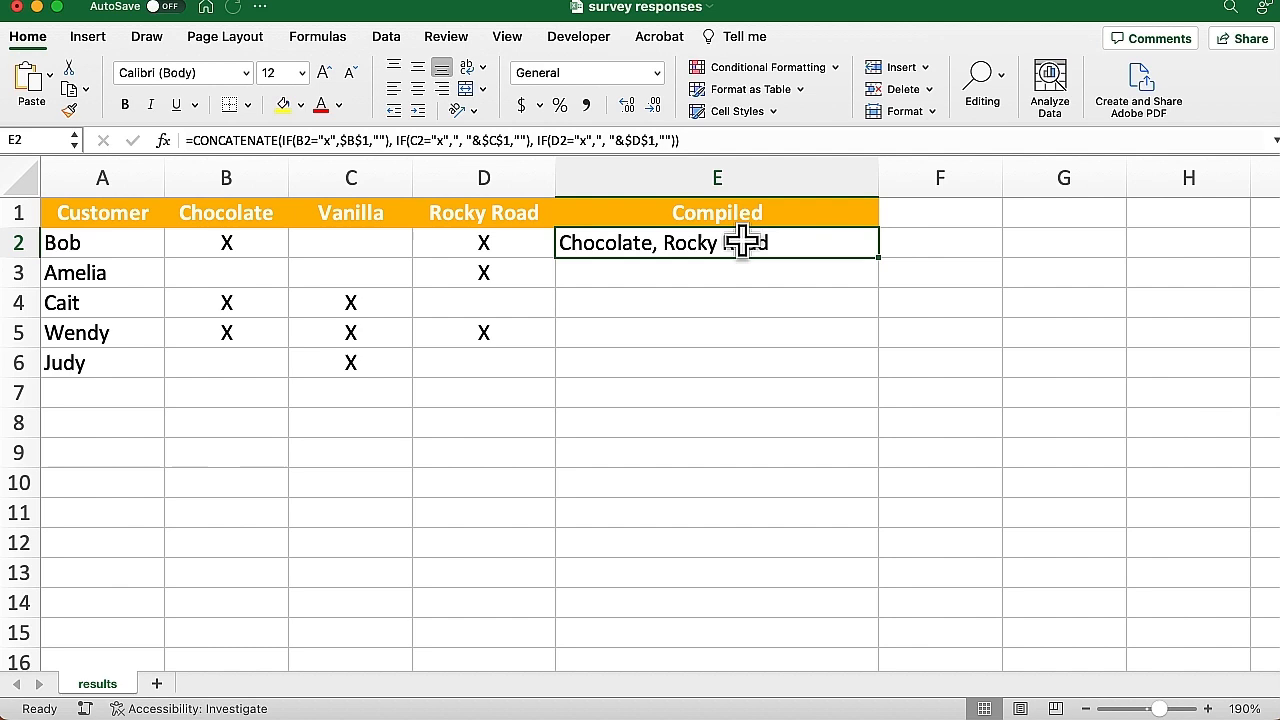
{"action": "double_click", "coordinate": [877, 258]}
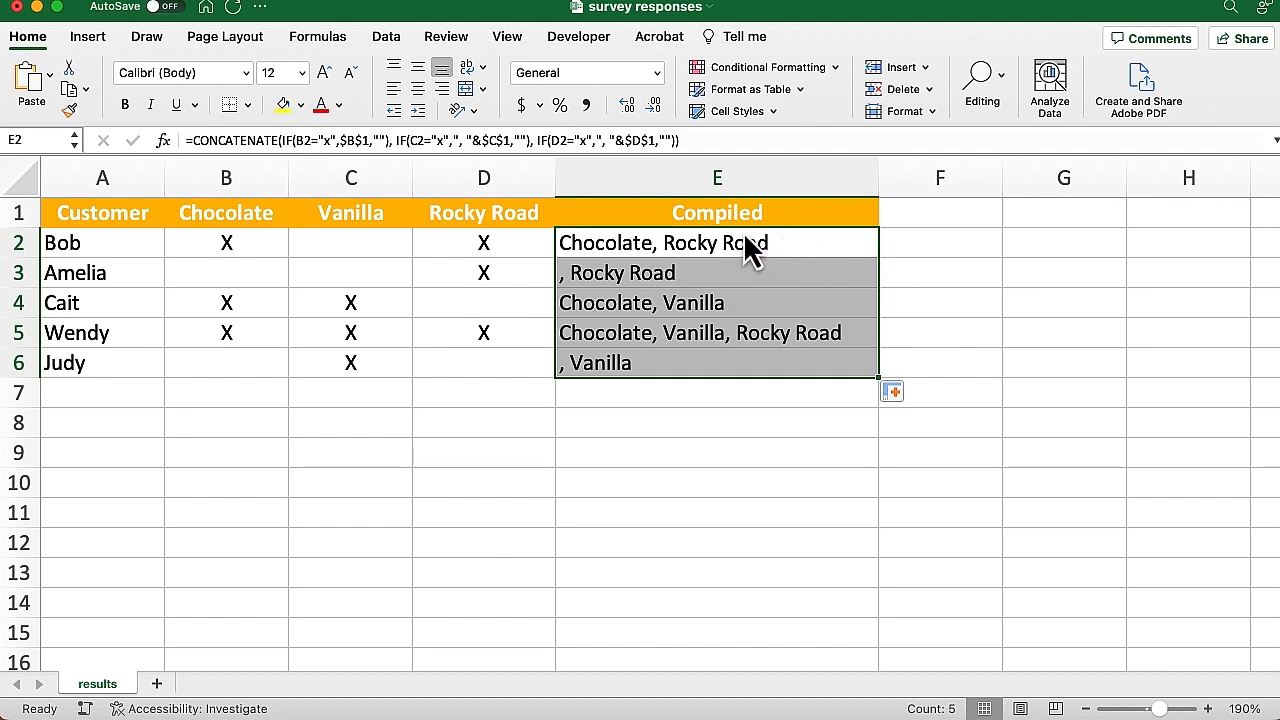
{"action": "left_click", "coordinate": [678, 308]}
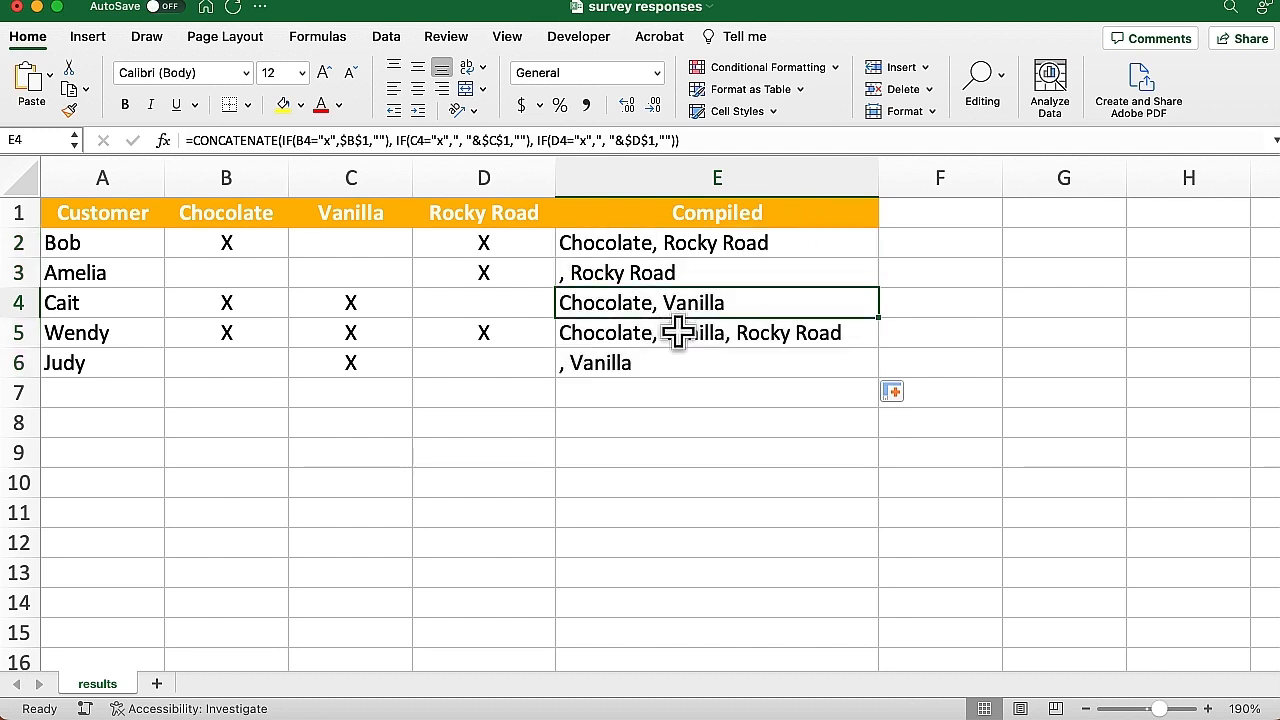
{"action": "left_click", "coordinate": [676, 334]}
{"action": "left_click", "coordinate": [757, 274]}
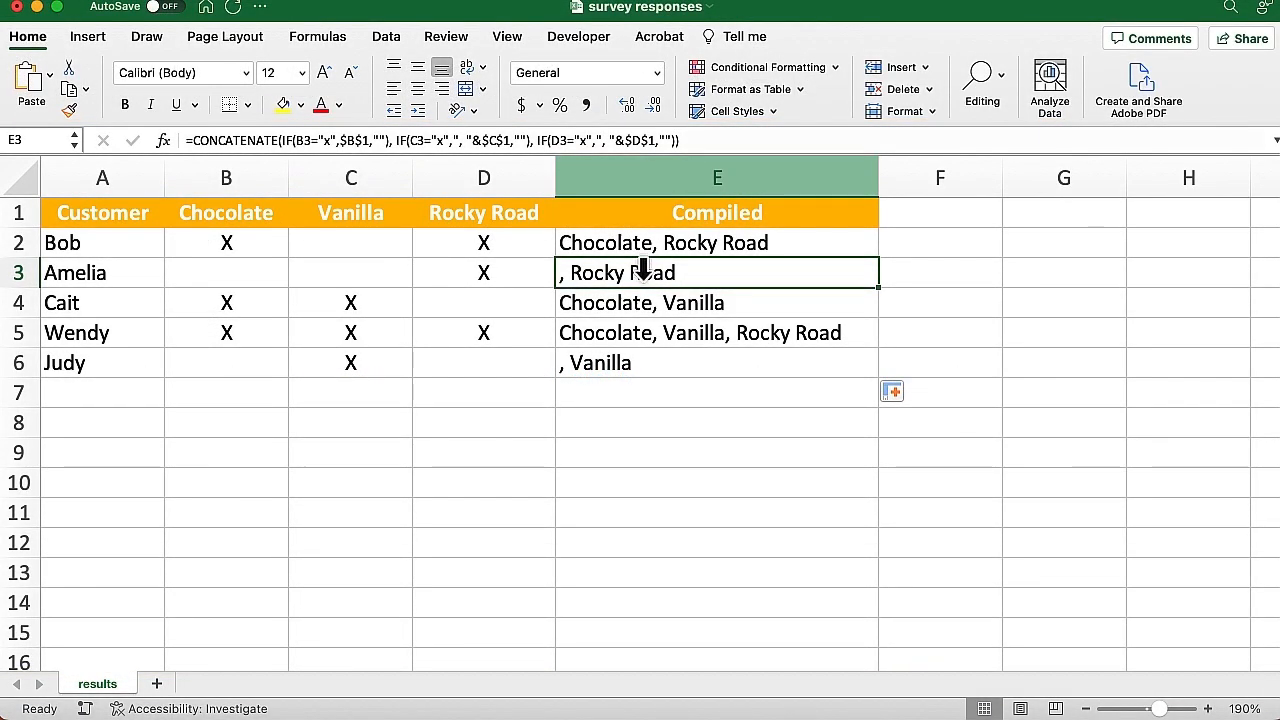
Clear E3:E6 and wrap E2's formula in SUBSTITUTE, replacing ", " with ""
{"action": "left_click_drag", "start_coordinate": [643, 270], "coordinate": [638, 363]}
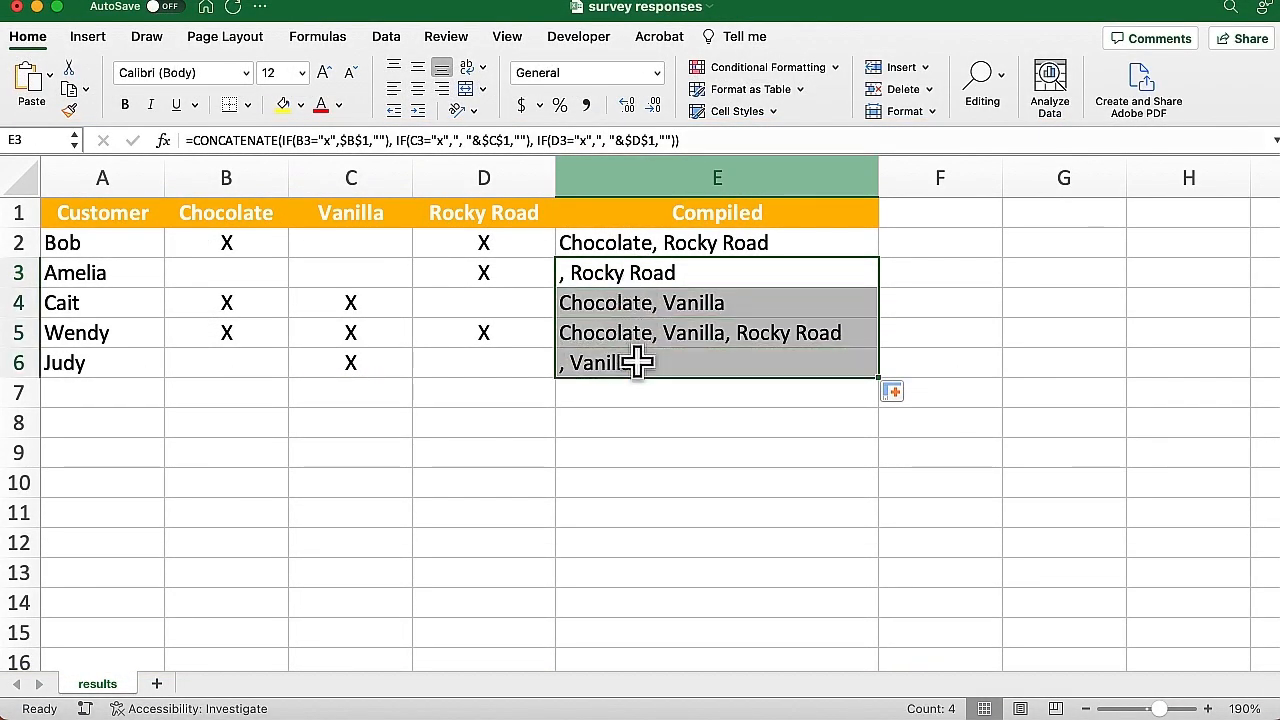
{"action": "key", "text": "Delete"}
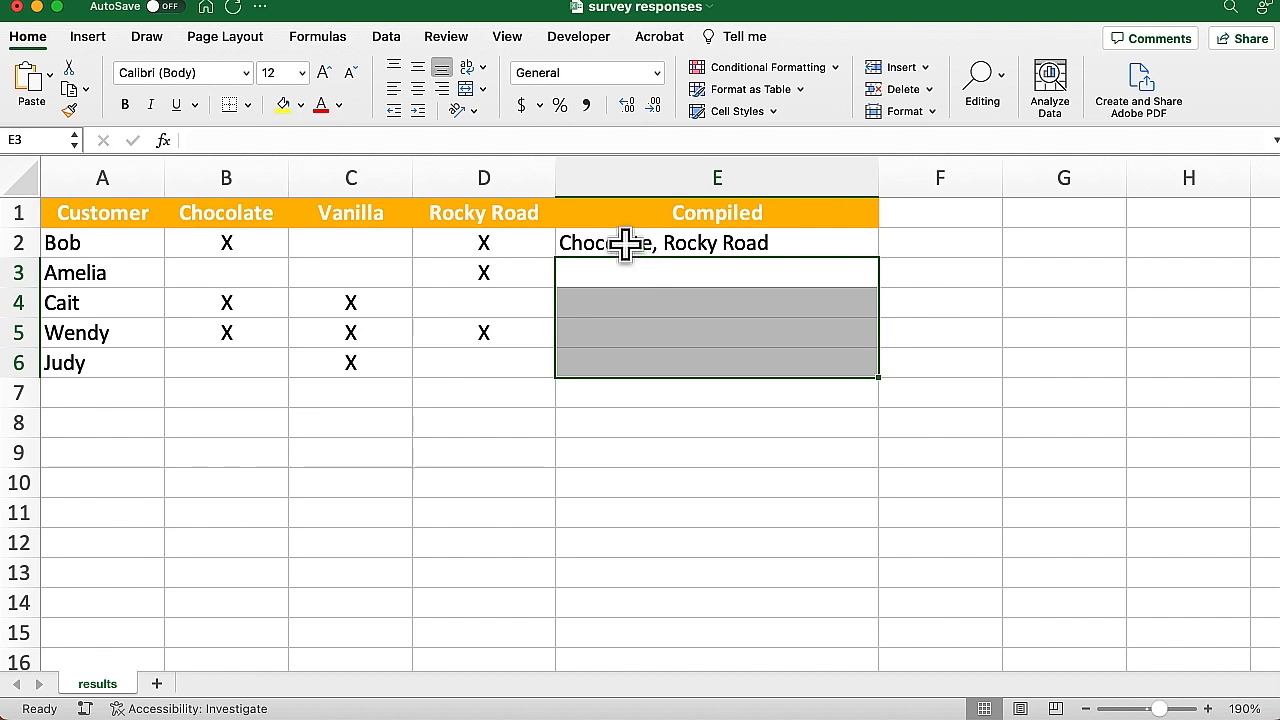
{"action": "double_click", "coordinate": [625, 243]}
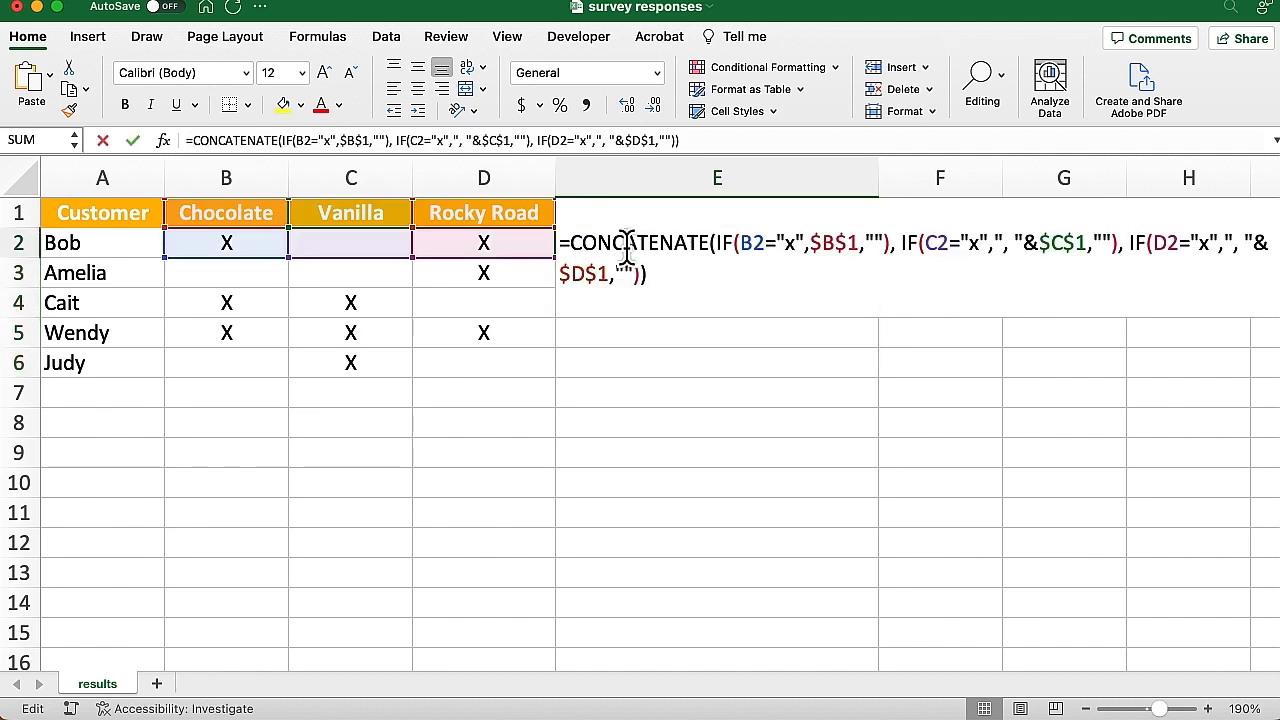
{"action": "left_click", "coordinate": [571, 243]}
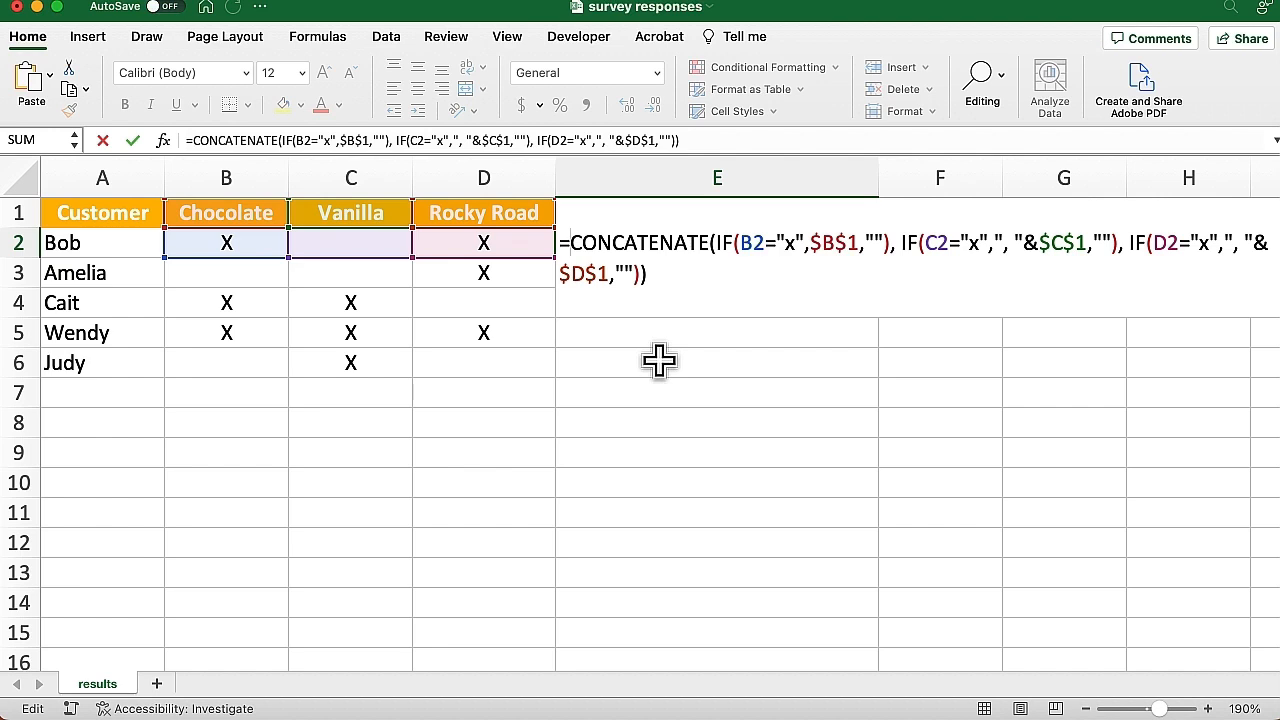
{"action": "type", "text": "subst"}
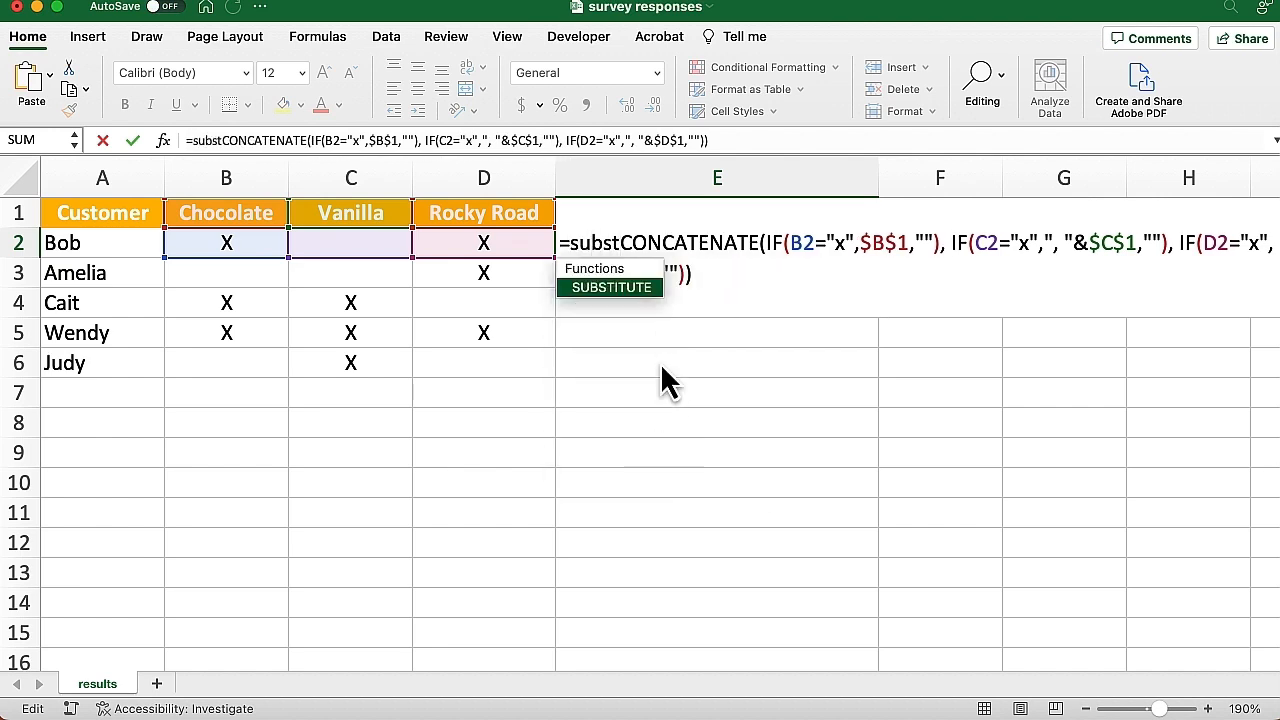
{"action": "double_click", "coordinate": [627, 291]}
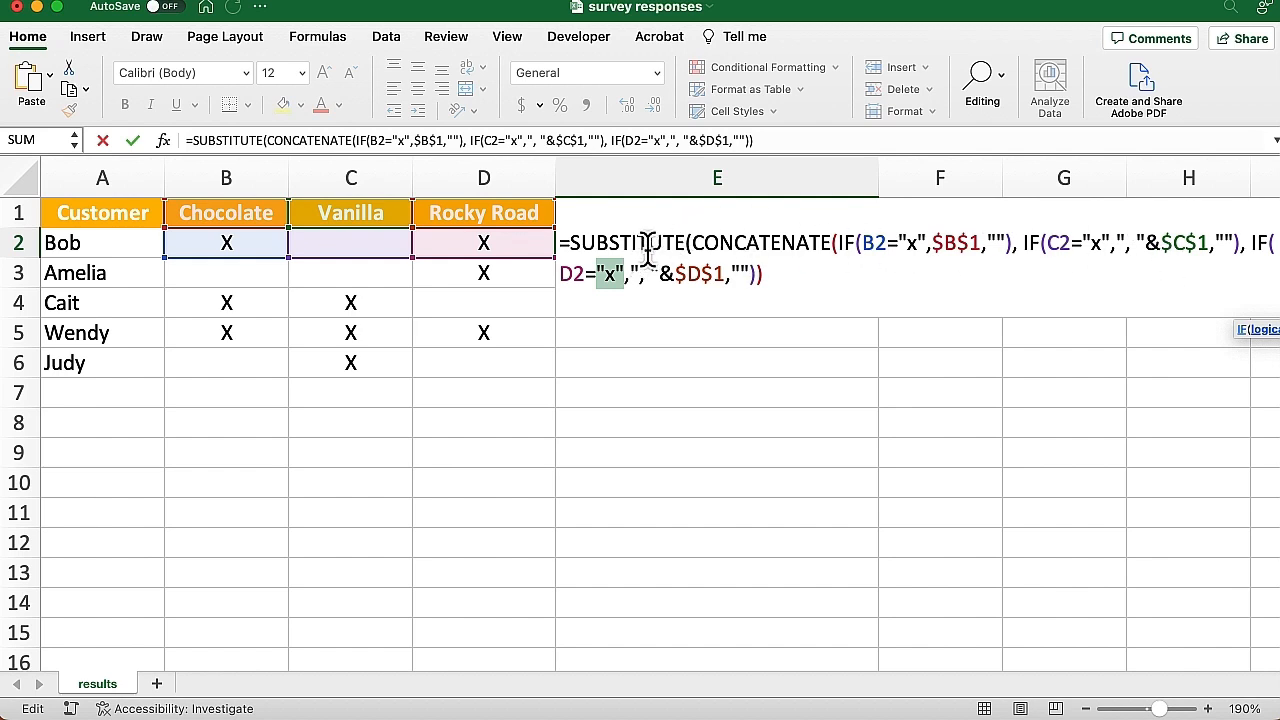
{"action": "left_click", "coordinate": [760, 275]}
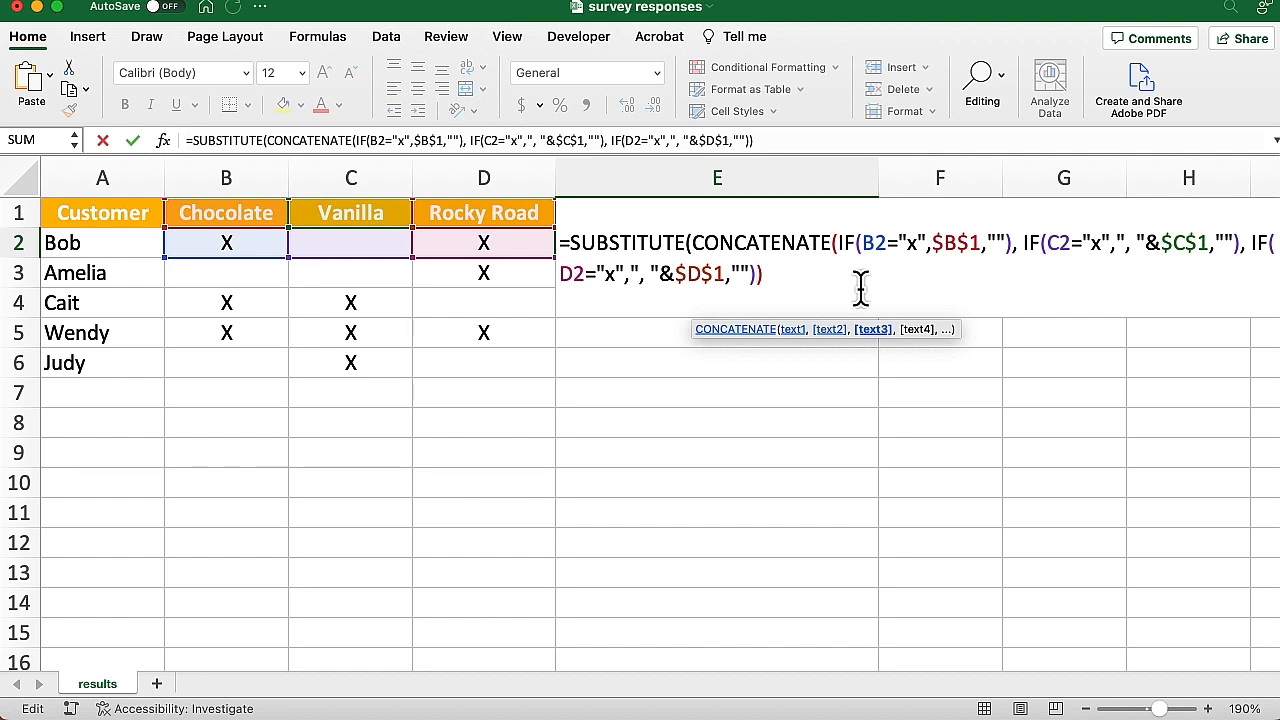
{"action": "left_click", "coordinate": [778, 278]}
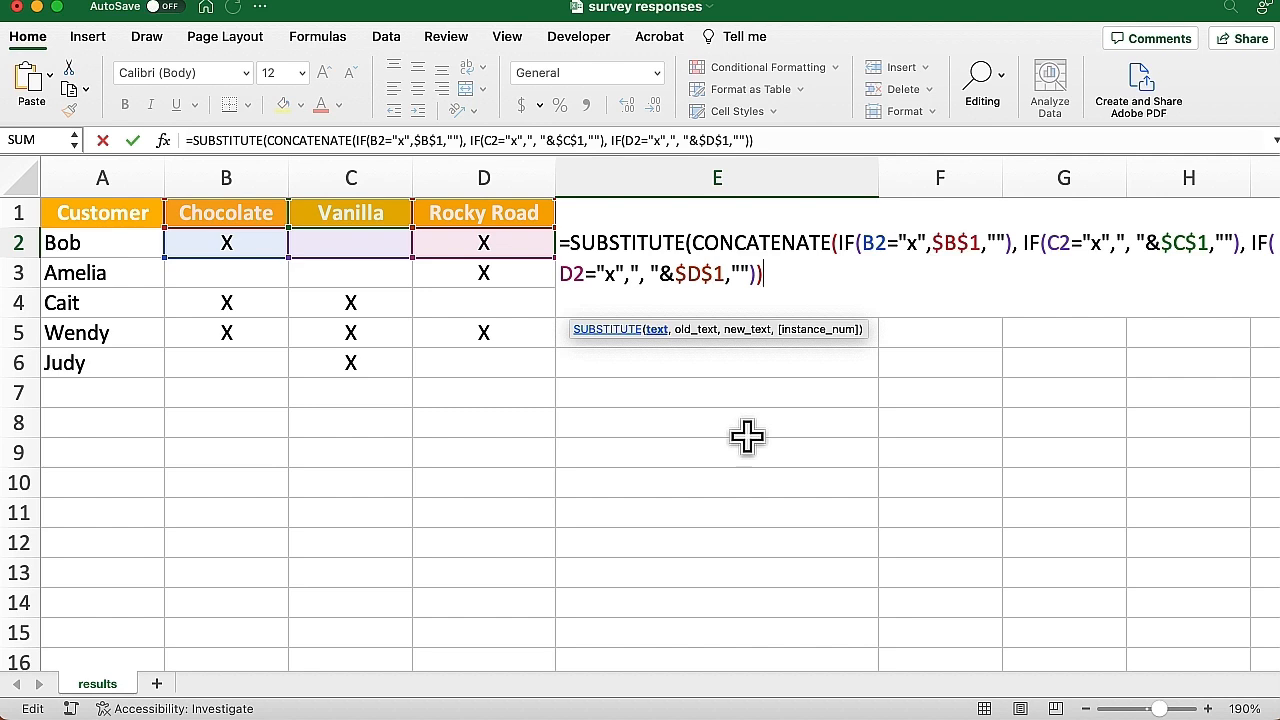
{"action": "type", "text": ","}
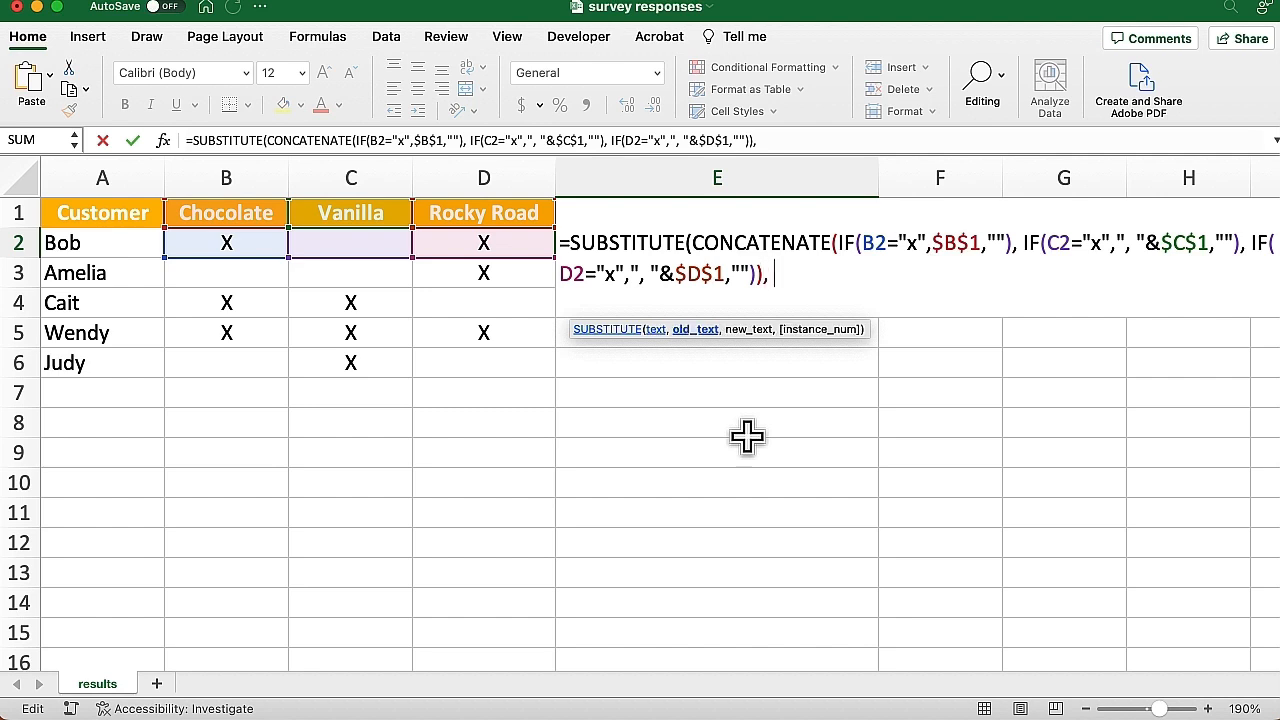
{"action": "type", "text": " \", \","}
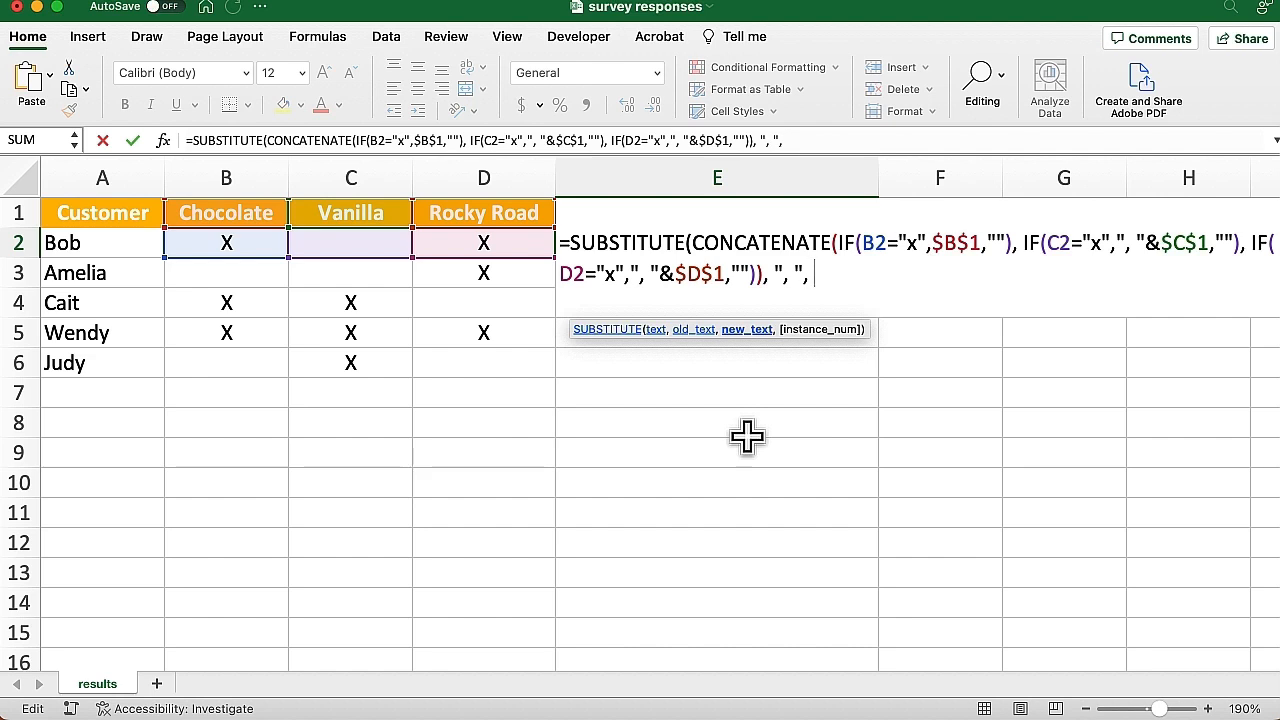
{"action": "type", "text": " \"\")"}
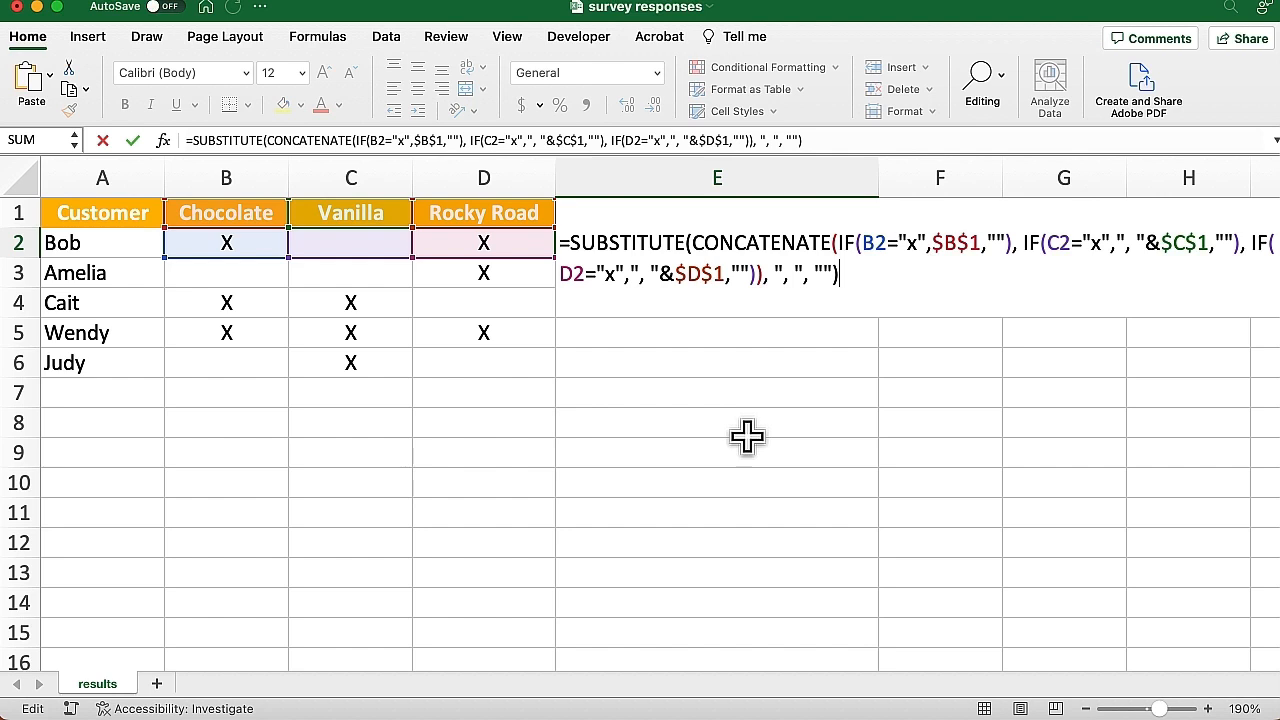
Confirm E2's SUBSTITUTE formula, trial-fill it down to E6, undo the fill, and reopen E2
{"action": "key", "text": "Return"}
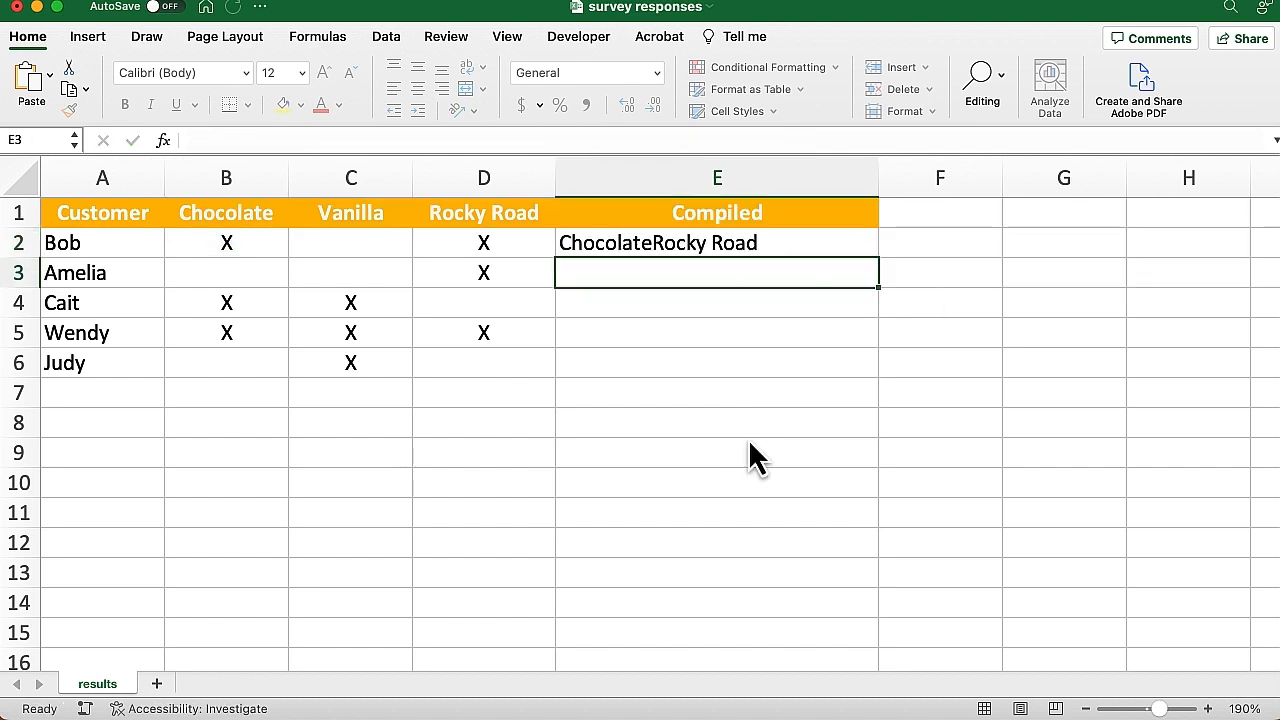
{"action": "left_click", "coordinate": [748, 247]}
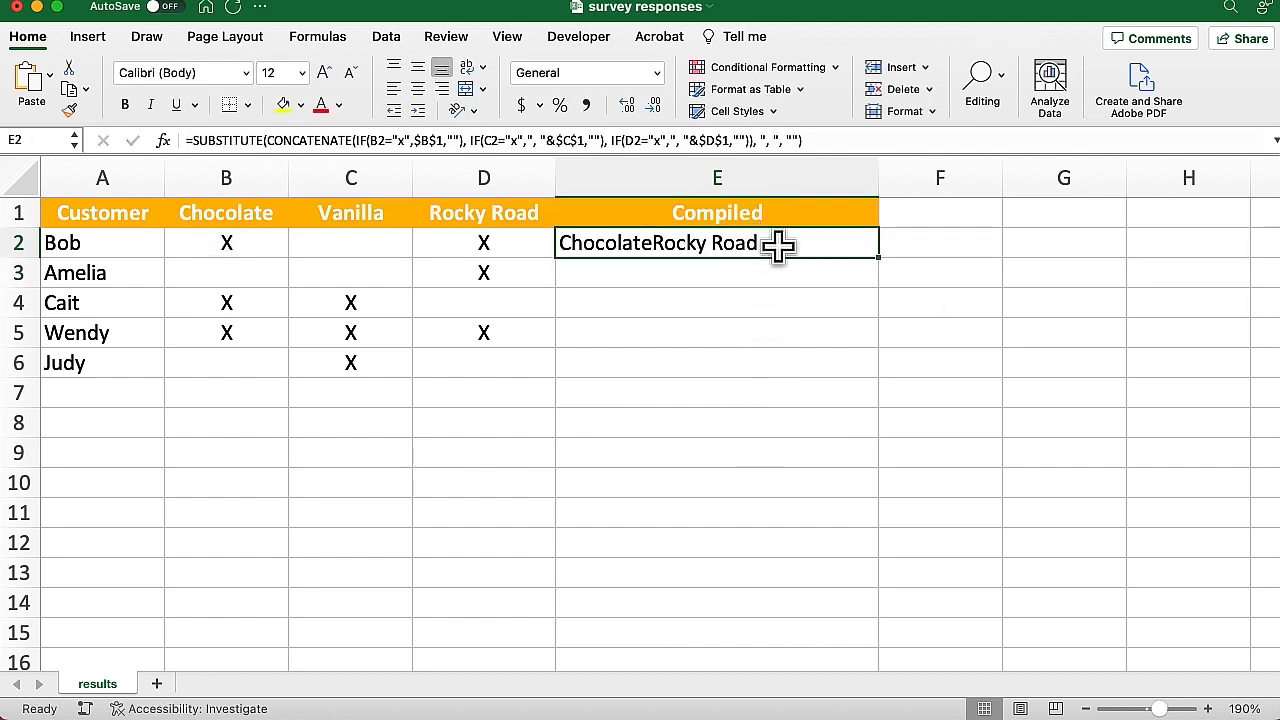
{"action": "double_click", "coordinate": [879, 258]}
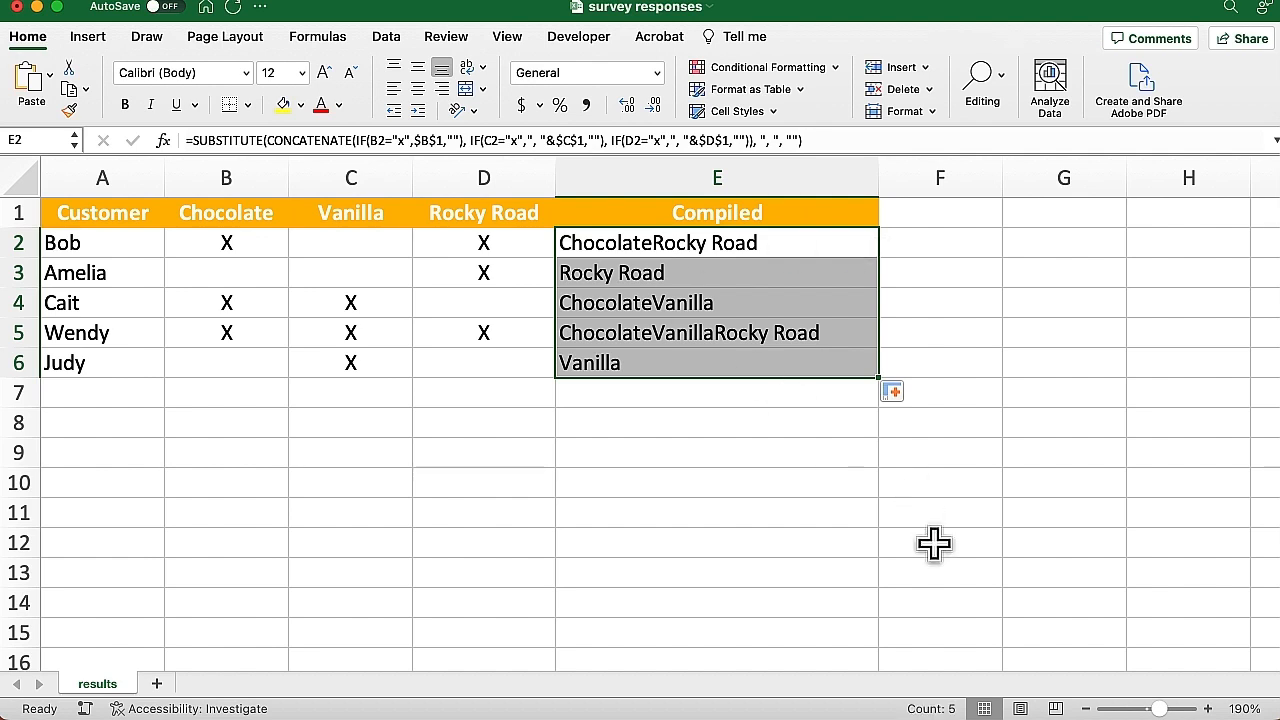
{"action": "key", "text": "super+z"}
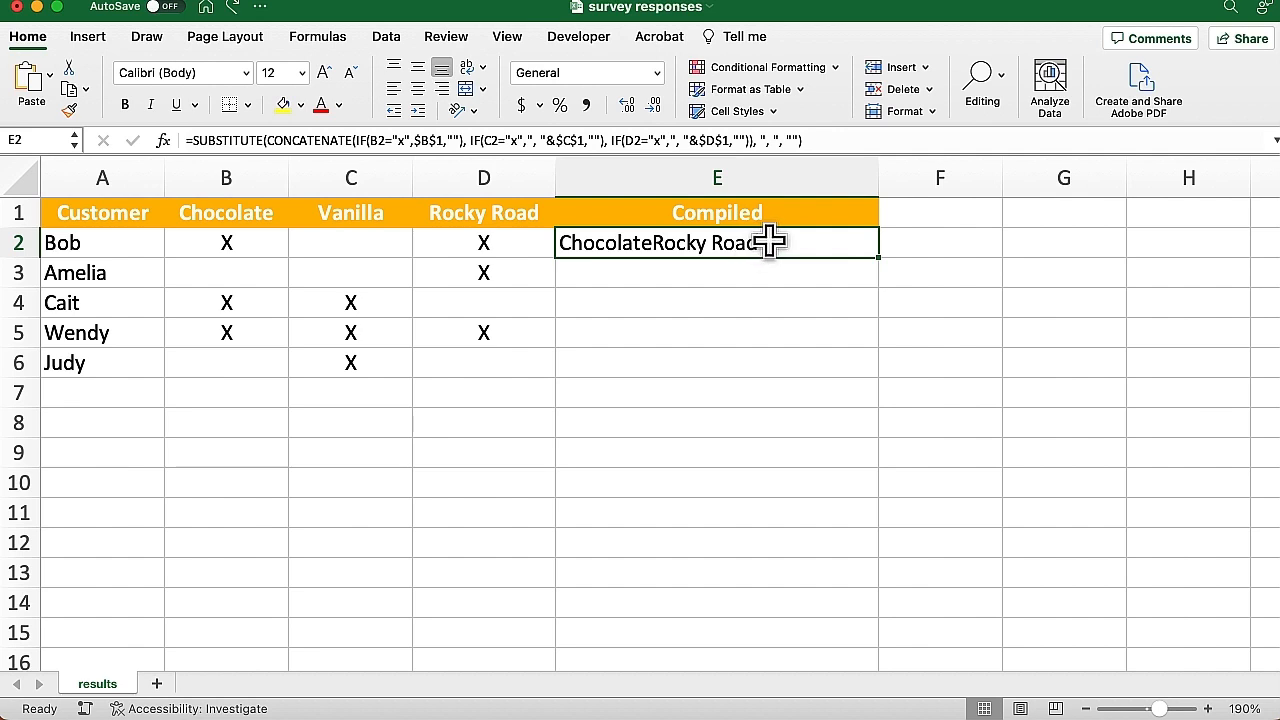
{"action": "double_click", "coordinate": [770, 240]}
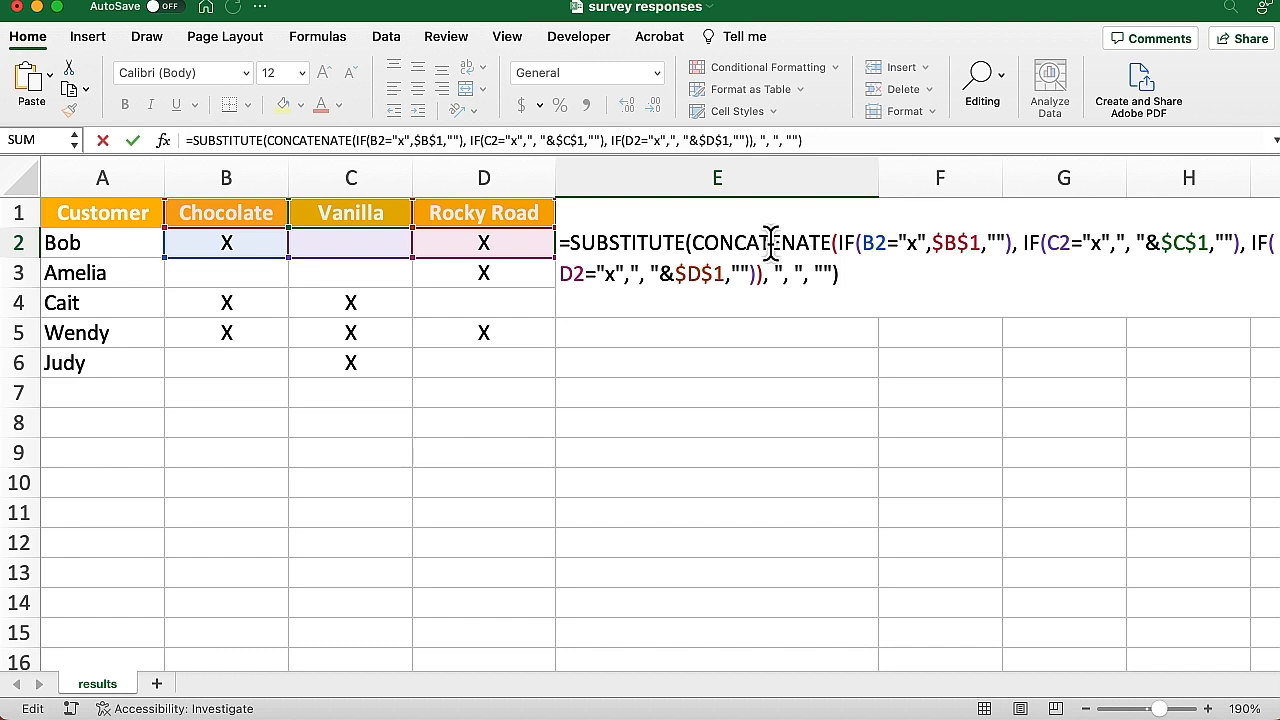
Give SUBSTITUTE an instance number of 1 and fill E2's formula down to E6
{"action": "left_click", "coordinate": [834, 276]}
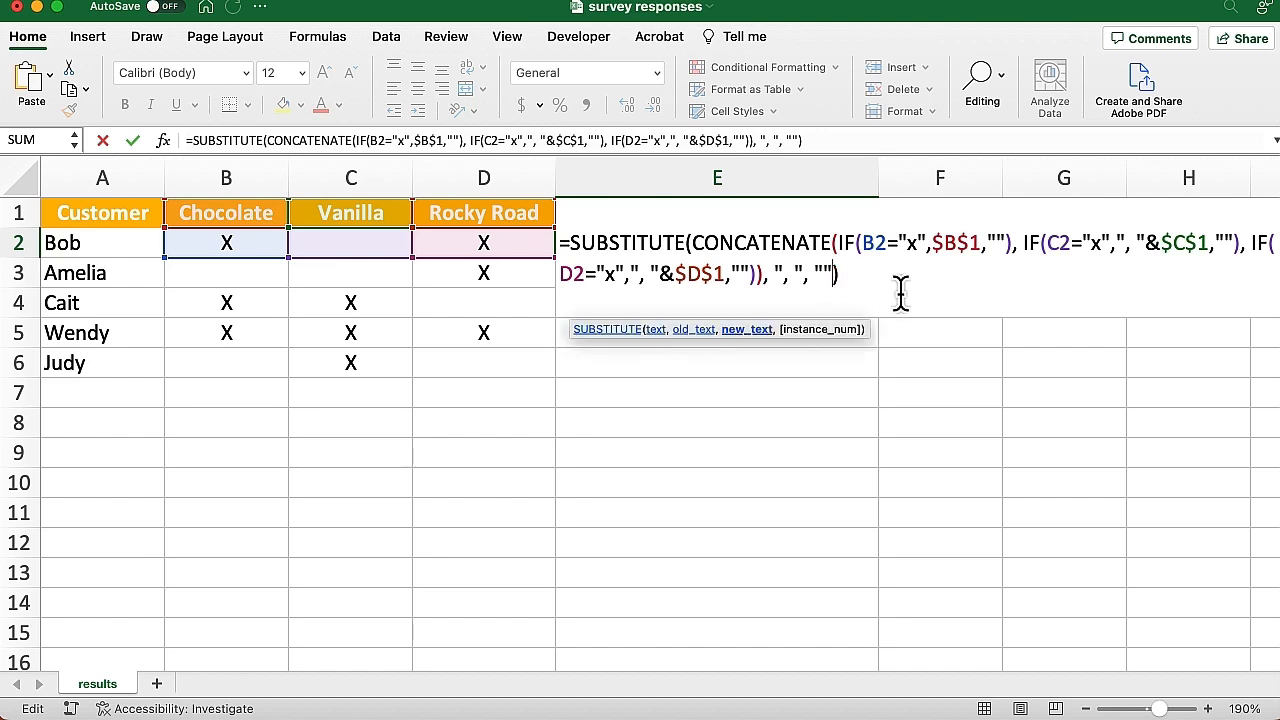
{"action": "type", "text": ",1"}
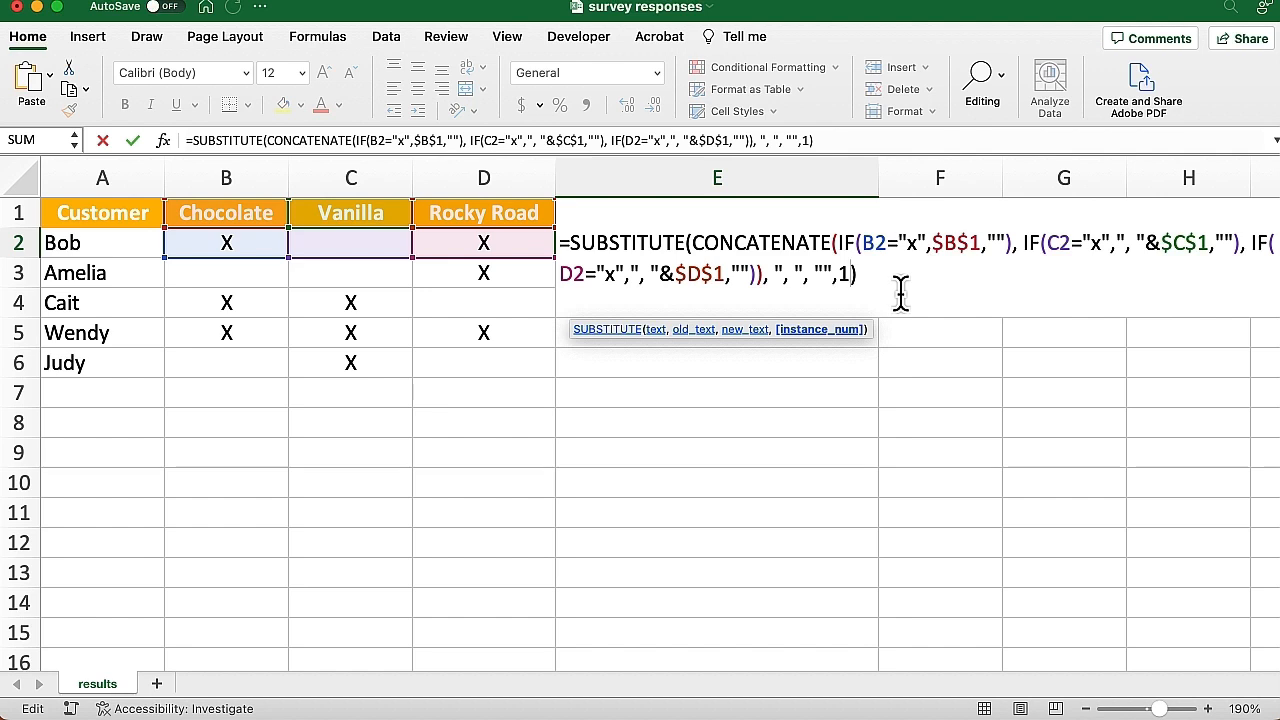
{"action": "key", "text": "Return"}
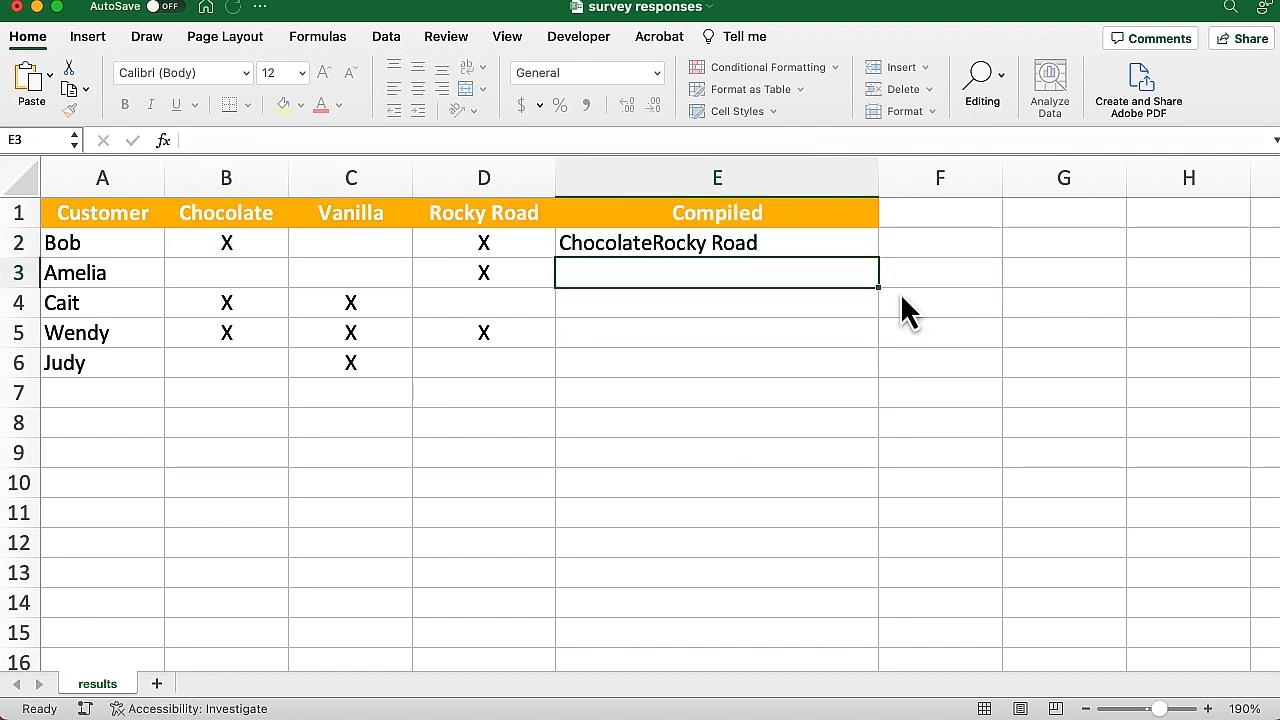
{"action": "left_click", "coordinate": [761, 242]}
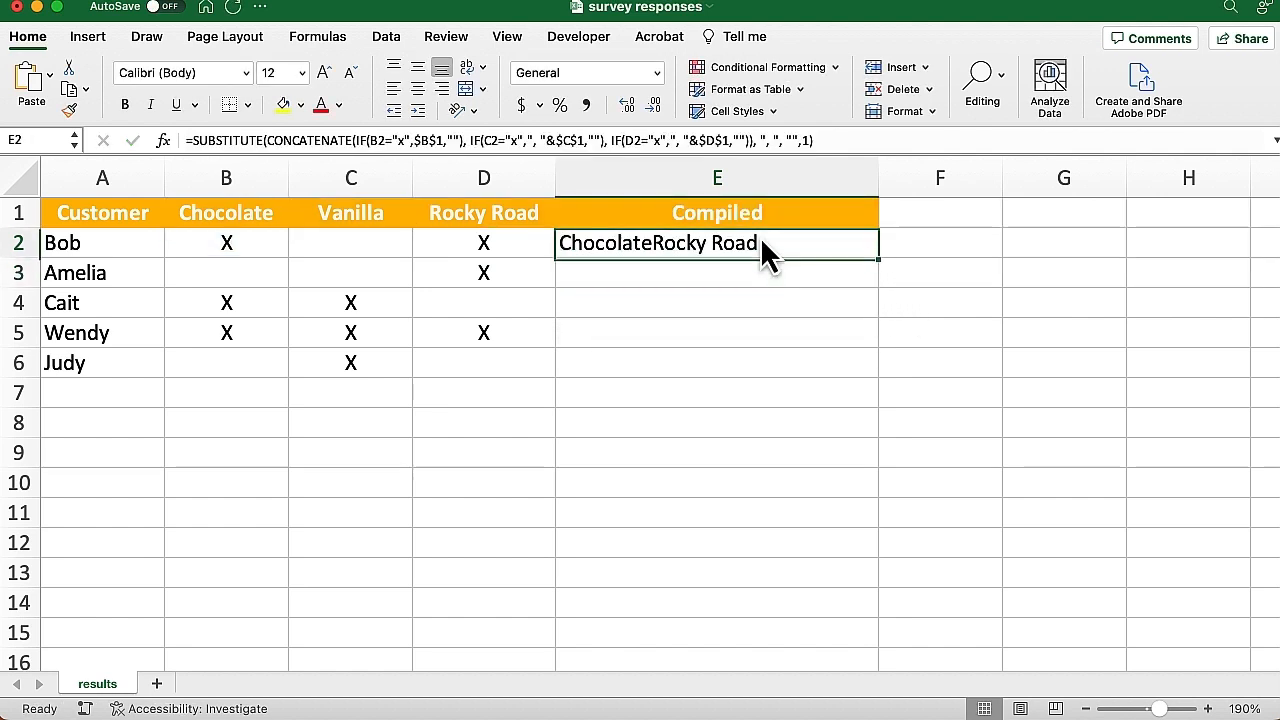
{"action": "double_click", "coordinate": [878, 256]}
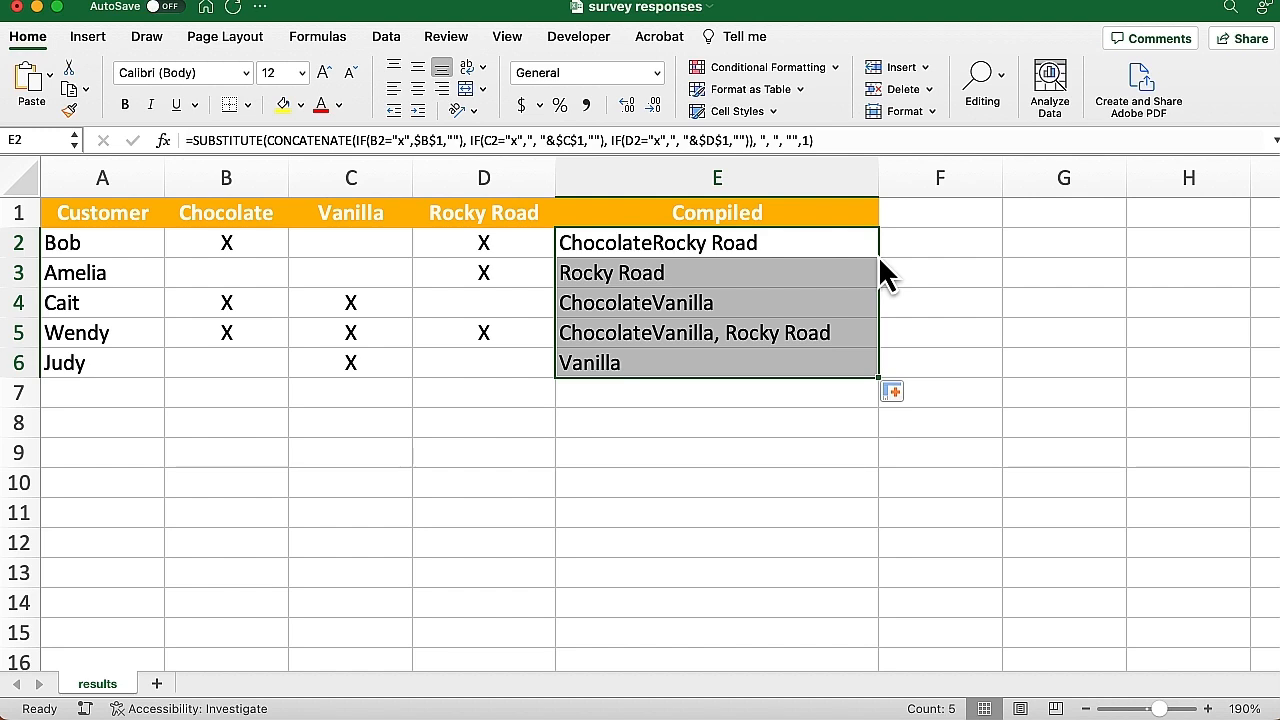
Inspect E3's formula, then delete the formulas in E3:E6 and reopen E2 for editing
{"action": "left_click", "coordinate": [746, 274]}
{"action": "double_click", "coordinate": [746, 274]}
{"action": "left_click_drag", "start_coordinate": [746, 274], "coordinate": [745, 355]}
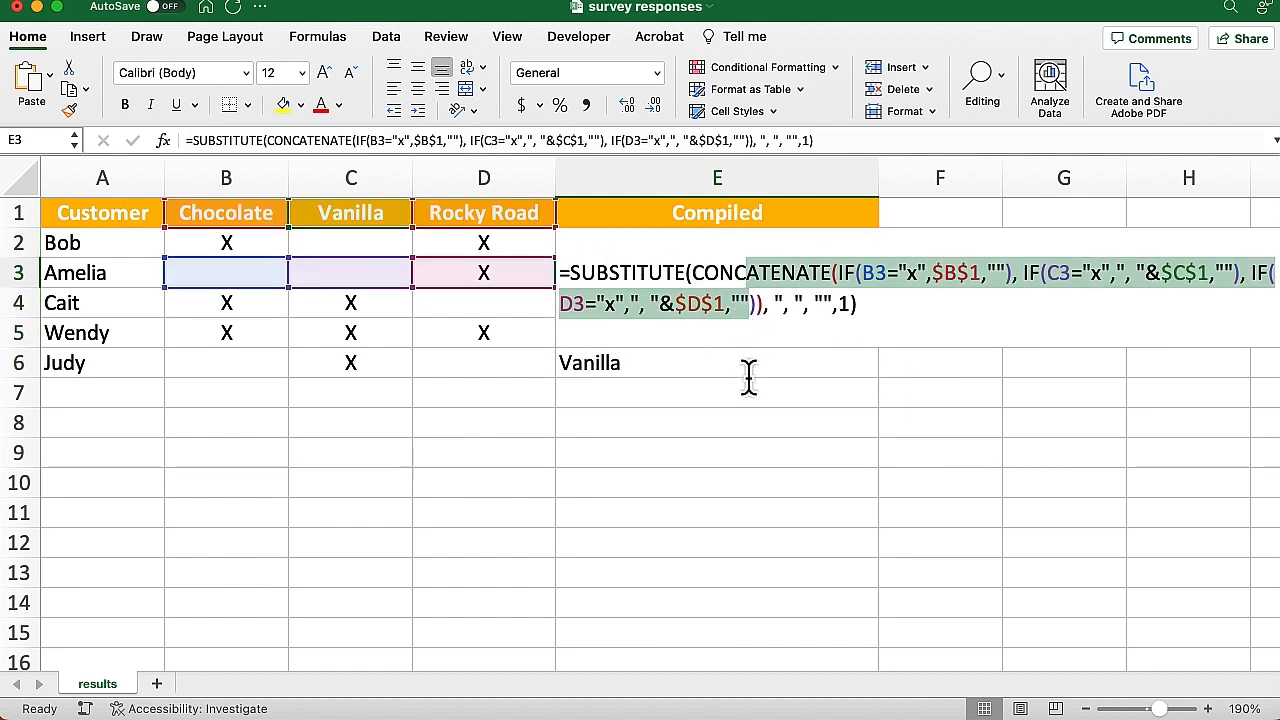
{"action": "key", "text": "Escape"}
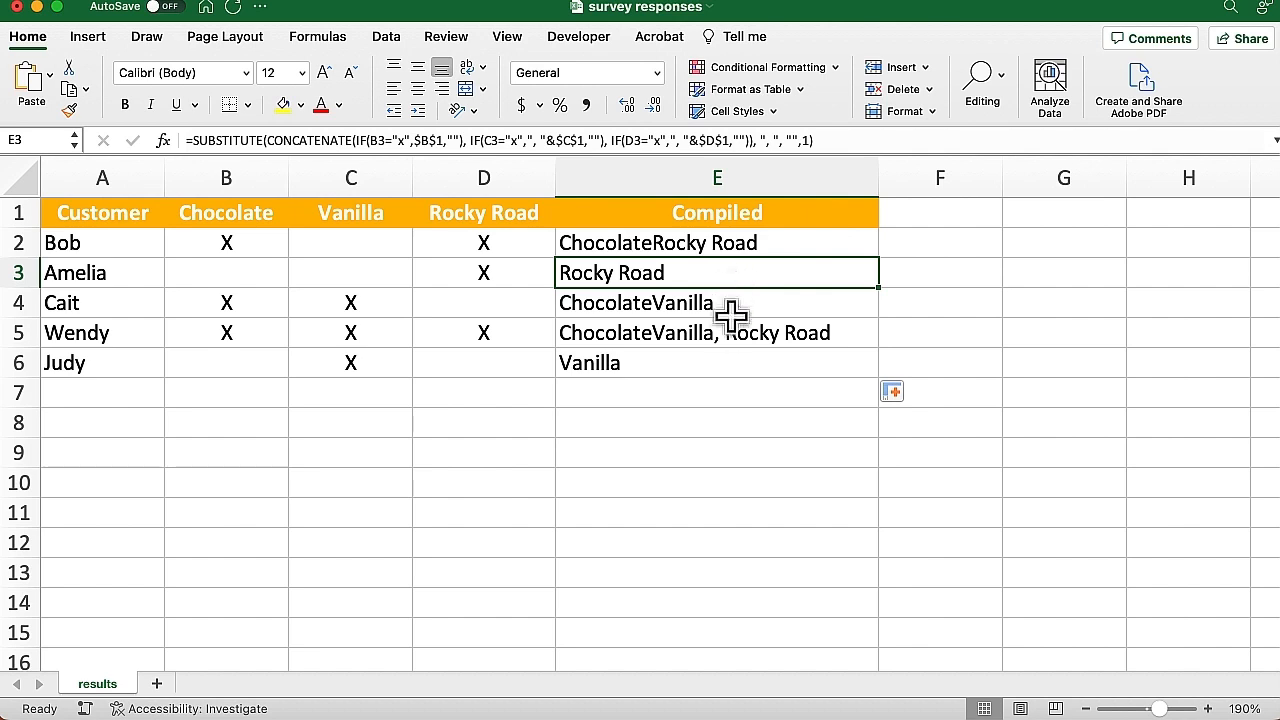
{"action": "left_click", "coordinate": [703, 369], "text": "shift"}
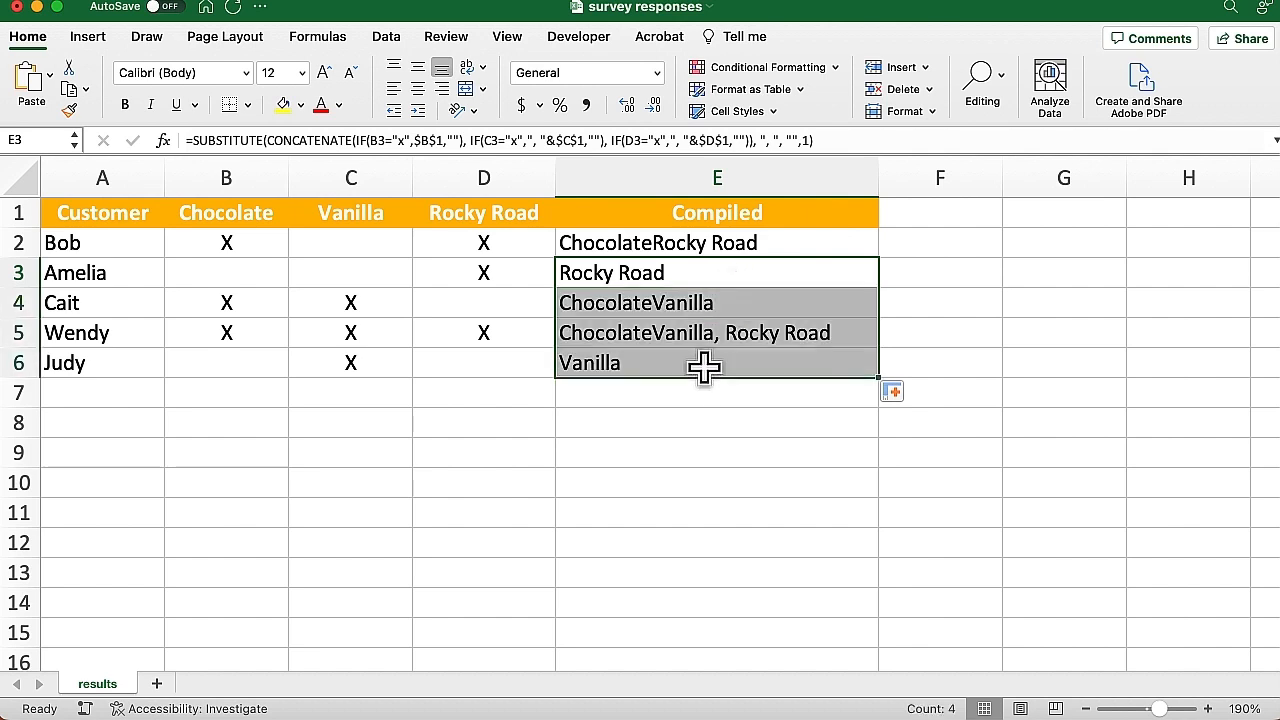
{"action": "key", "text": "Delete"}
{"action": "double_click", "coordinate": [676, 243]}
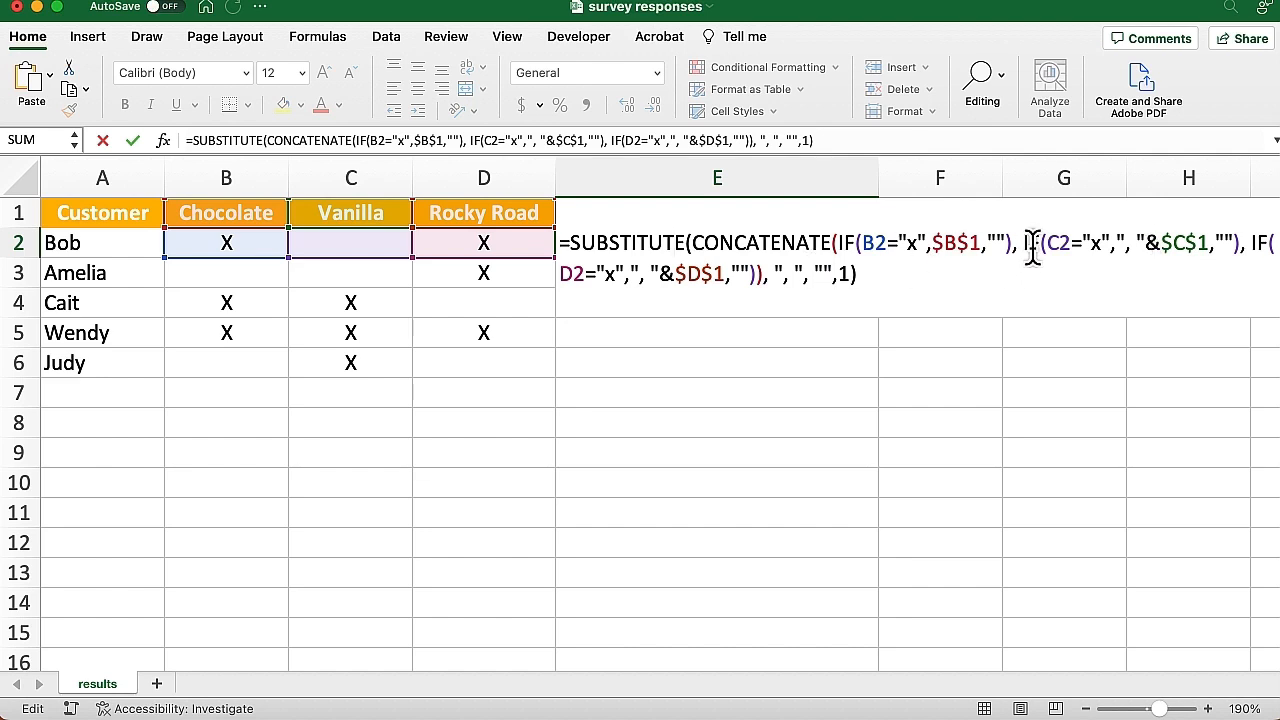
Prefix ", "& to $B$1 in E2's first IF so E2 reads Chocolate, Rocky Road
{"action": "left_click", "coordinate": [937, 250]}
{"action": "type", "text": "\""}
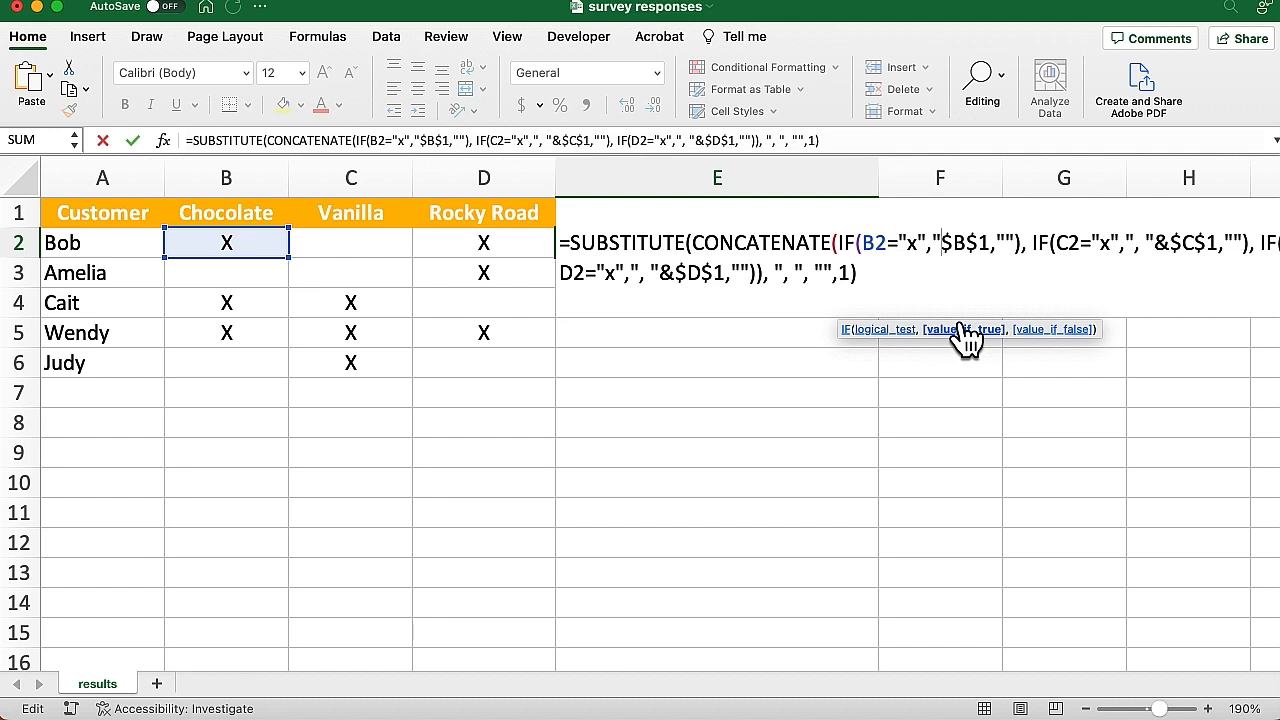
{"action": "type", "text": ", \""}
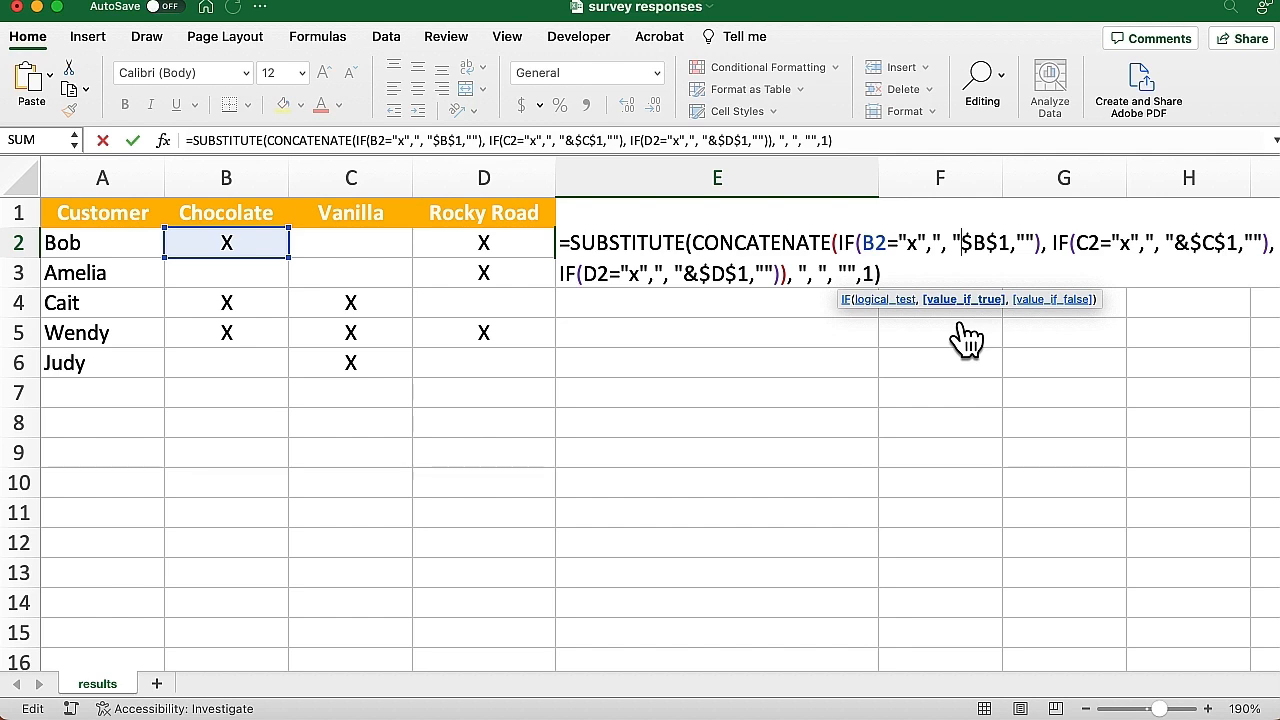
{"action": "type", "text": "&"}
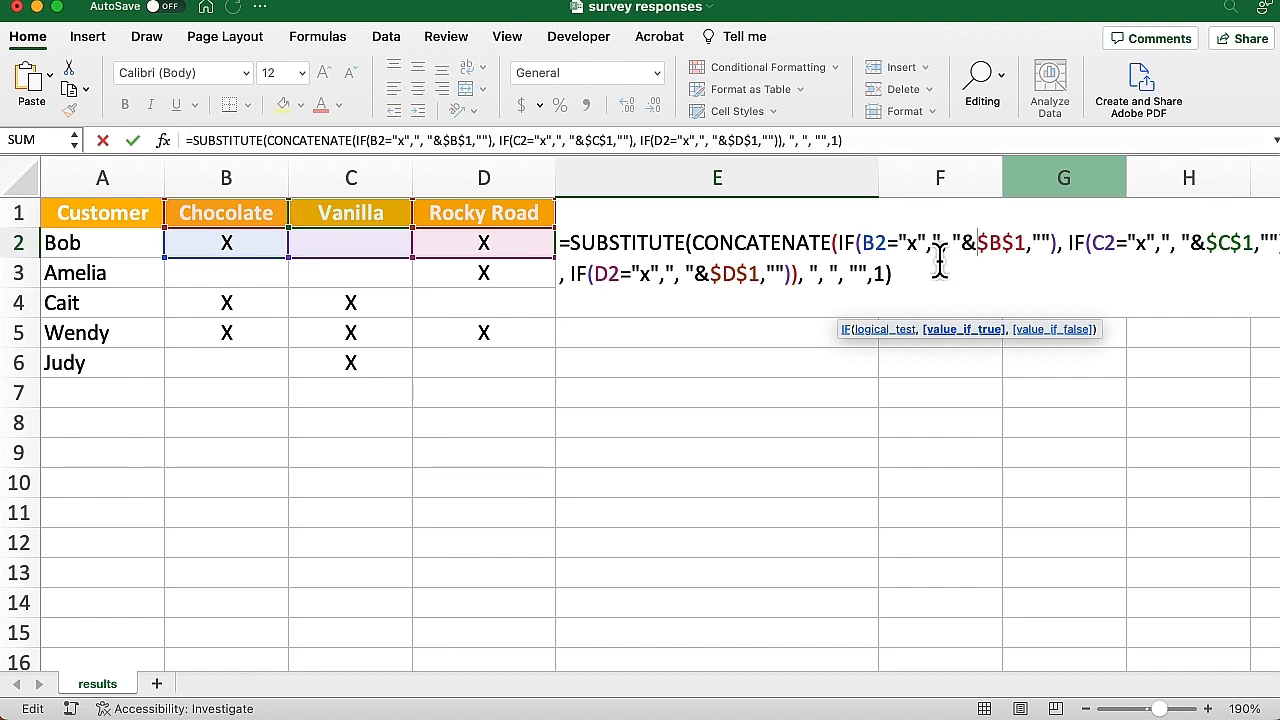
{"action": "key", "text": "Return"}
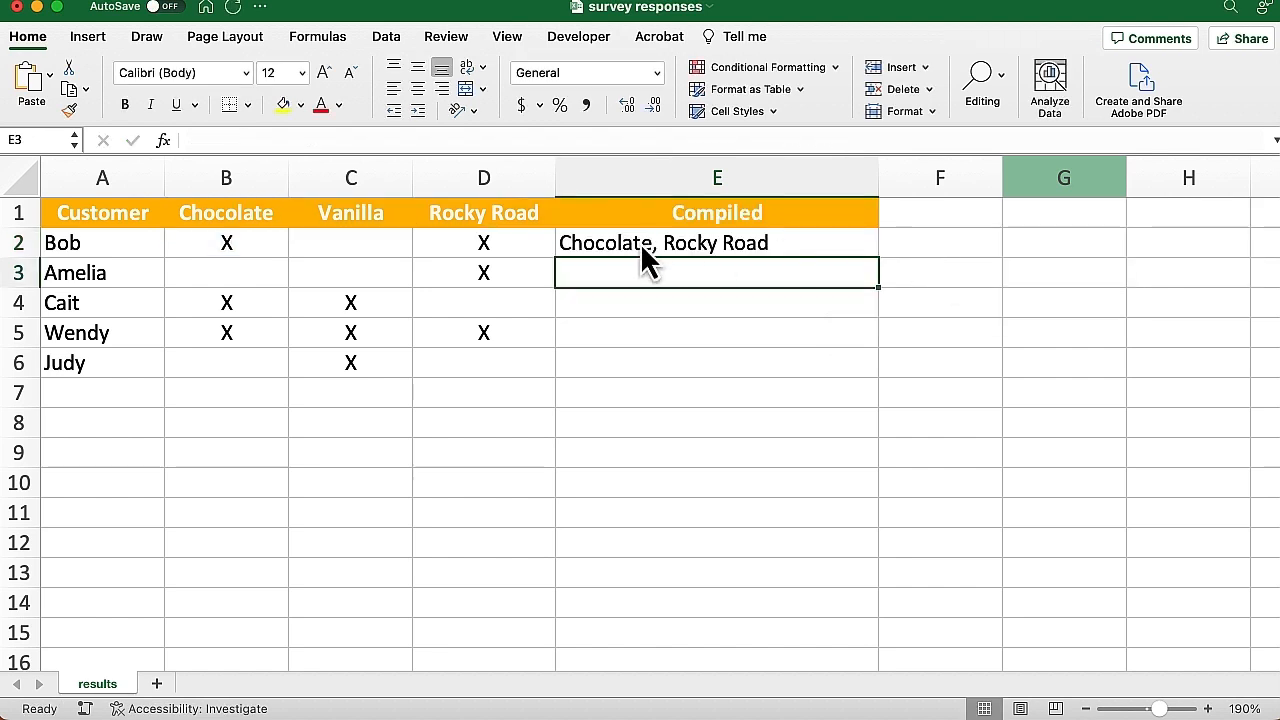
{"action": "left_click", "coordinate": [705, 244]}
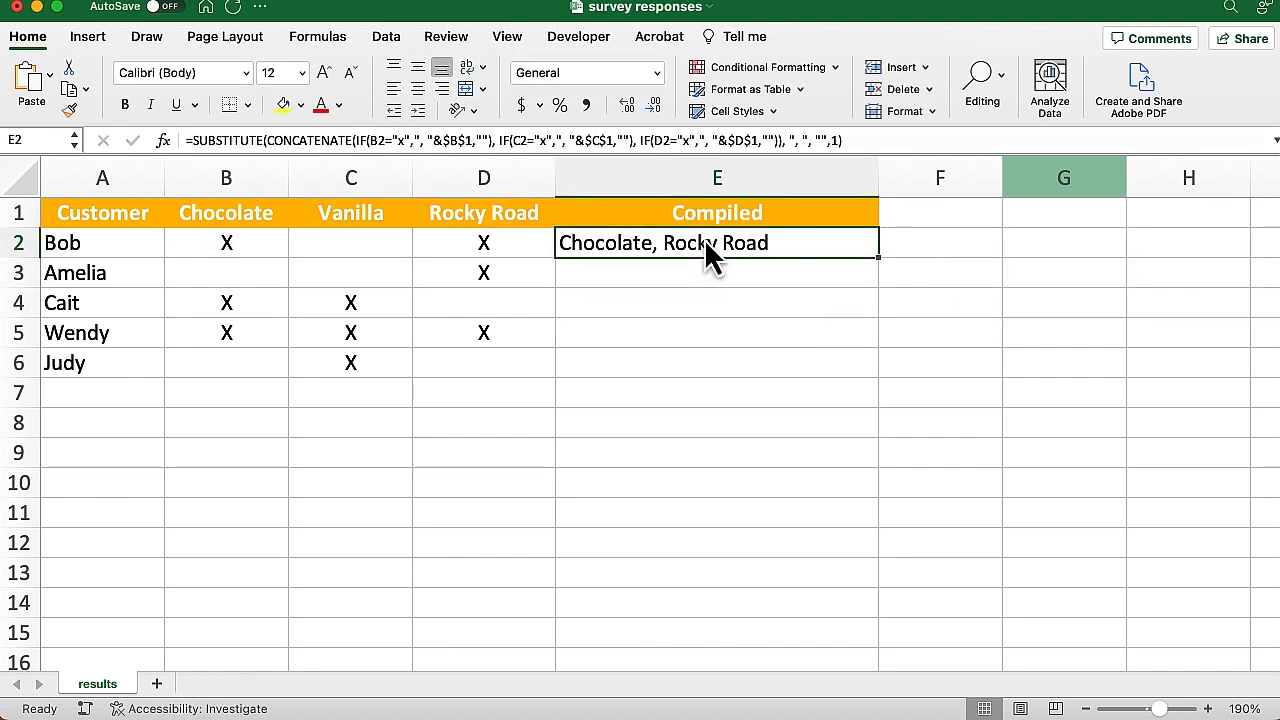
Fill E2's corrected formula down to E6, then test it by adding and deleting an X in C2
{"action": "double_click", "coordinate": [877, 257]}
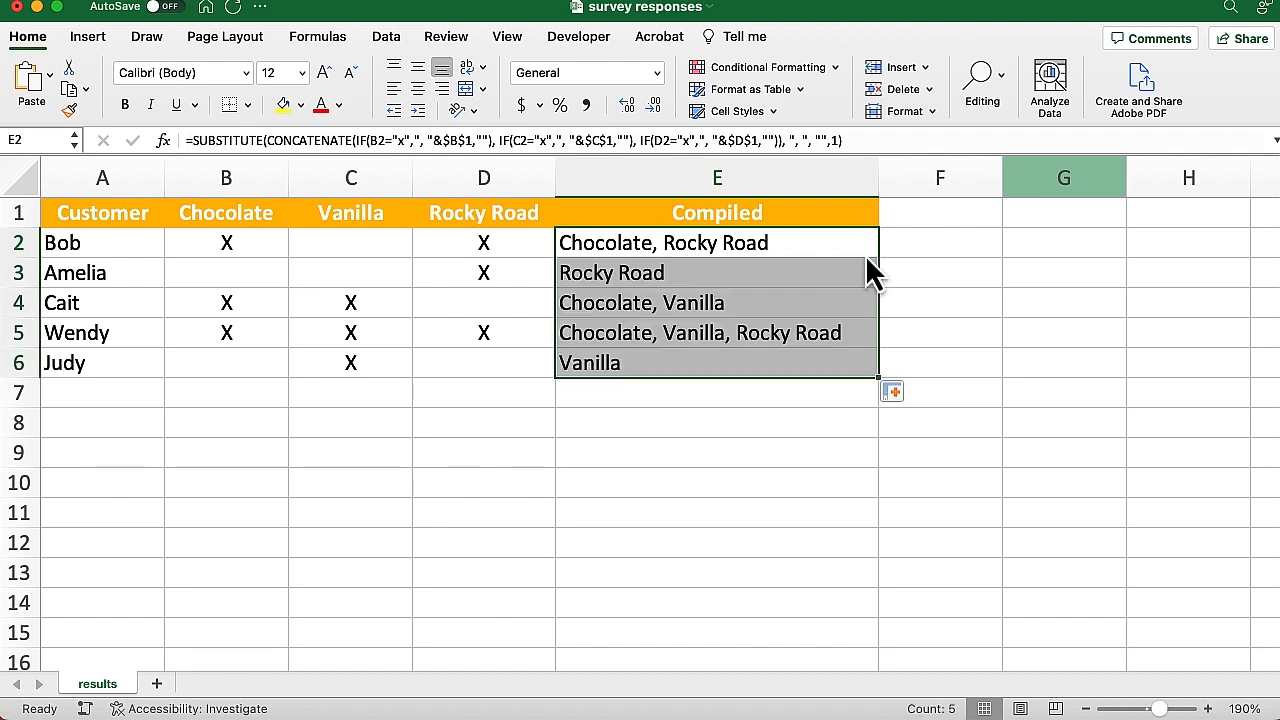
{"action": "left_click", "coordinate": [828, 258]}
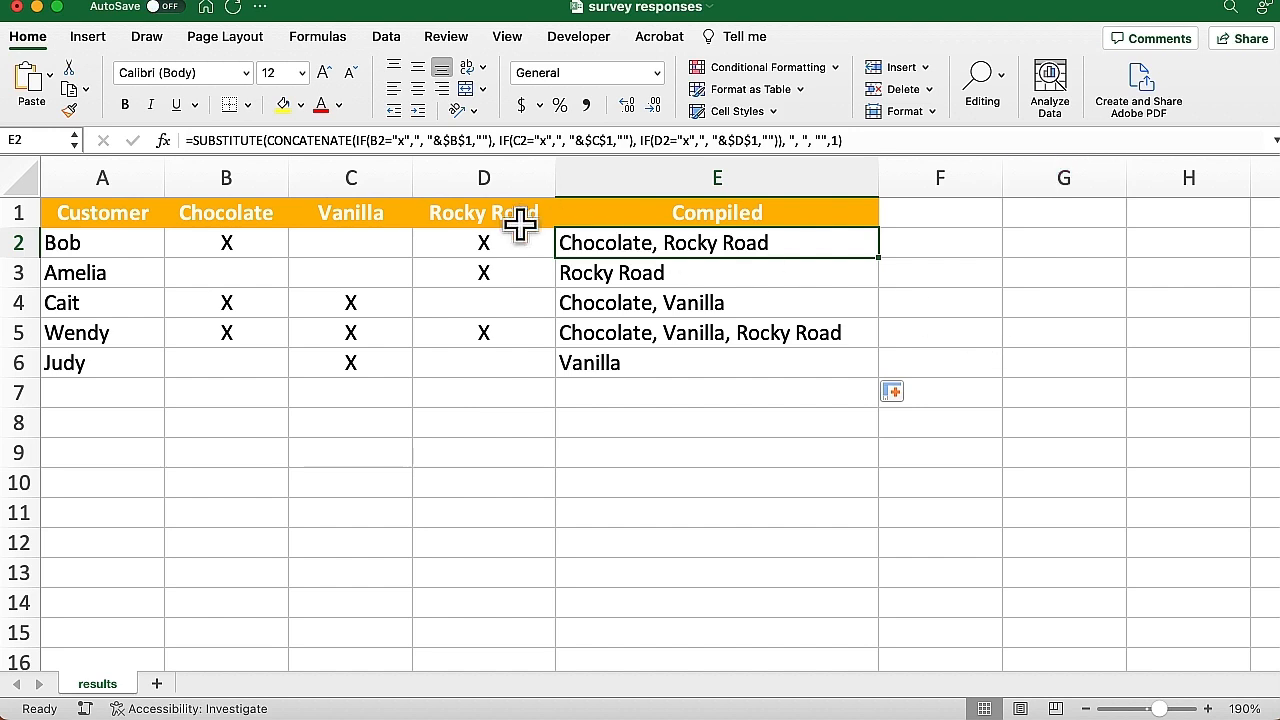
{"action": "left_click", "coordinate": [340, 240]}
{"action": "key", "text": "super+e"}
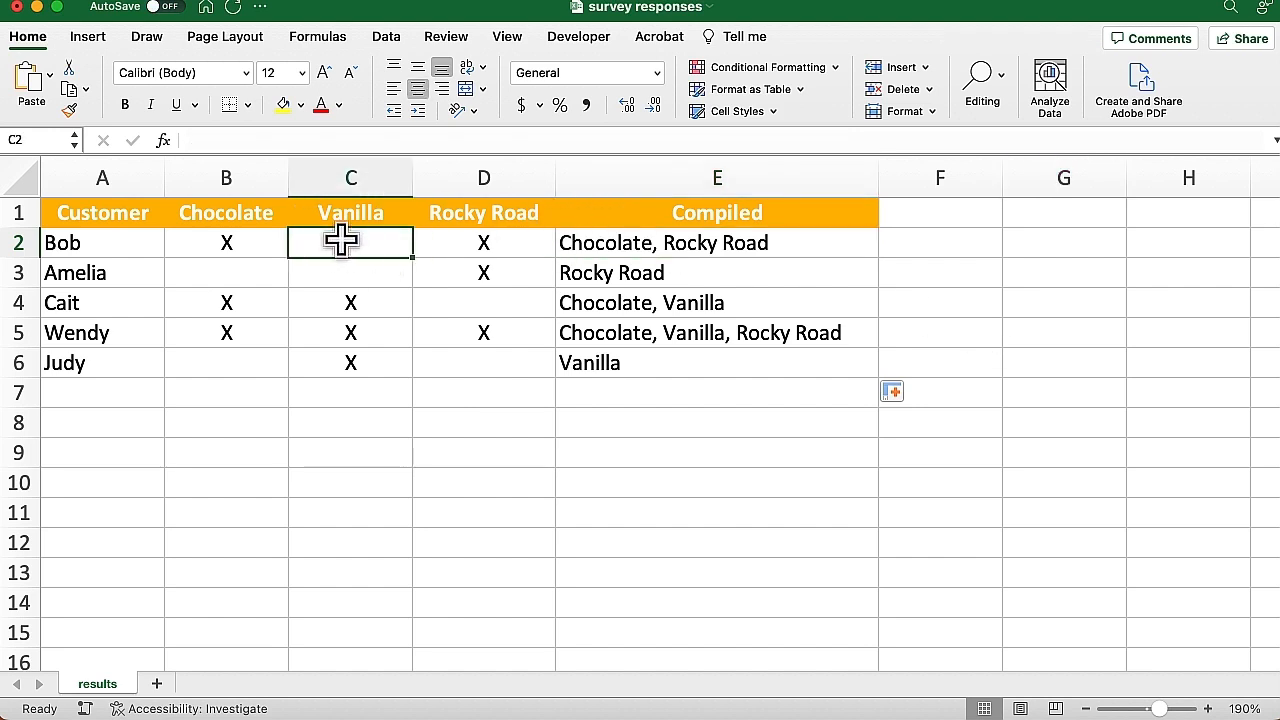
{"action": "type", "text": "X"}
{"action": "key", "text": "Return"}
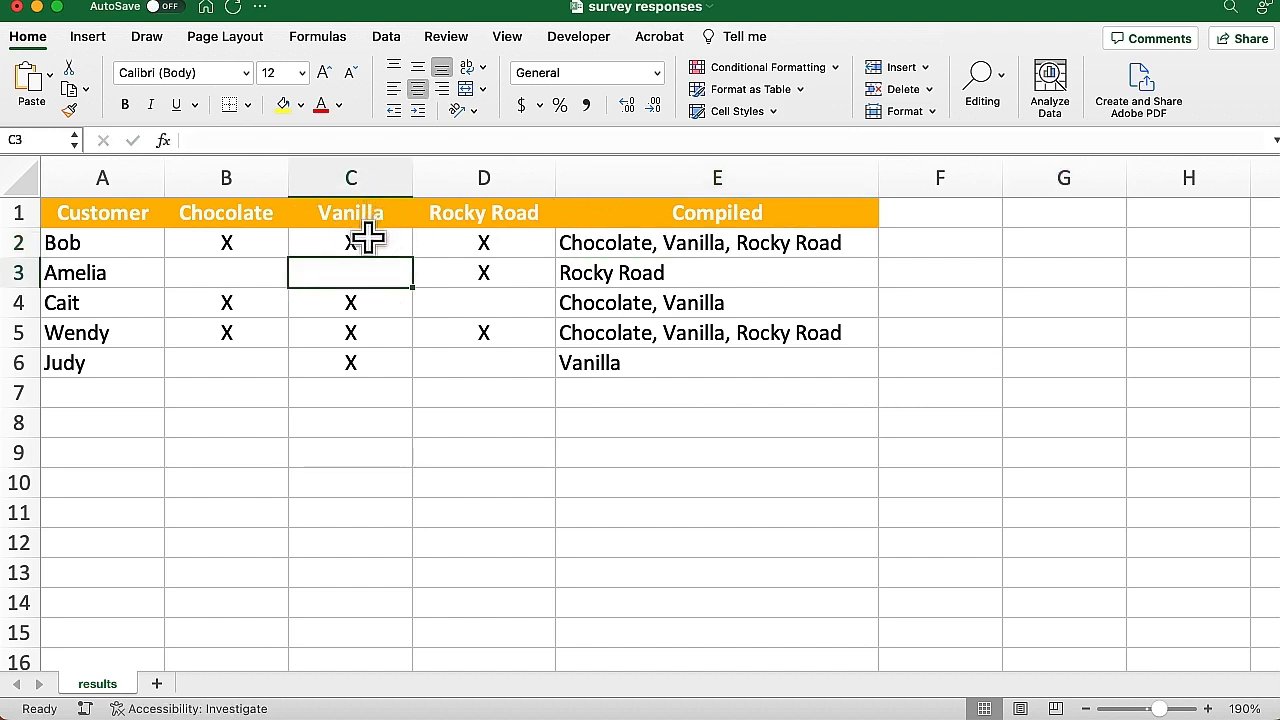
{"action": "left_click", "coordinate": [368, 237]}
{"action": "key", "text": "Delete"}
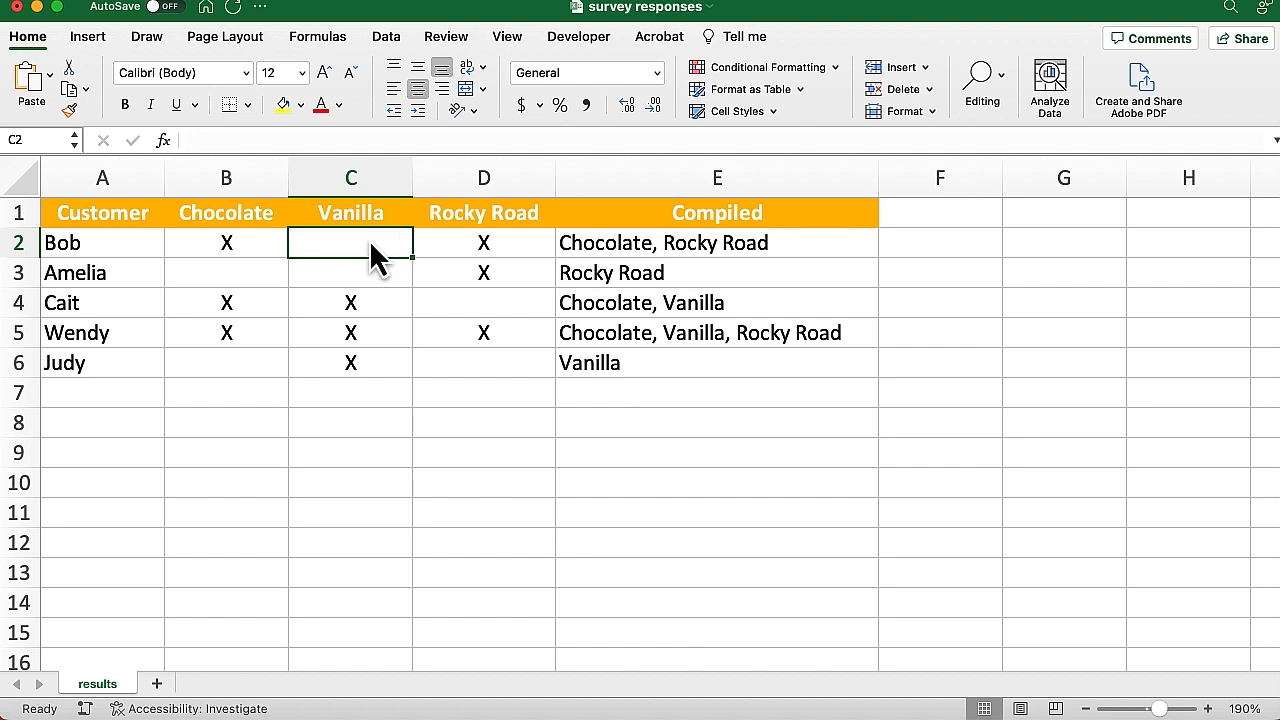
Check the Compiled lists update by adding and deleting an X in B6 and C3
{"action": "left_click", "coordinate": [234, 358]}
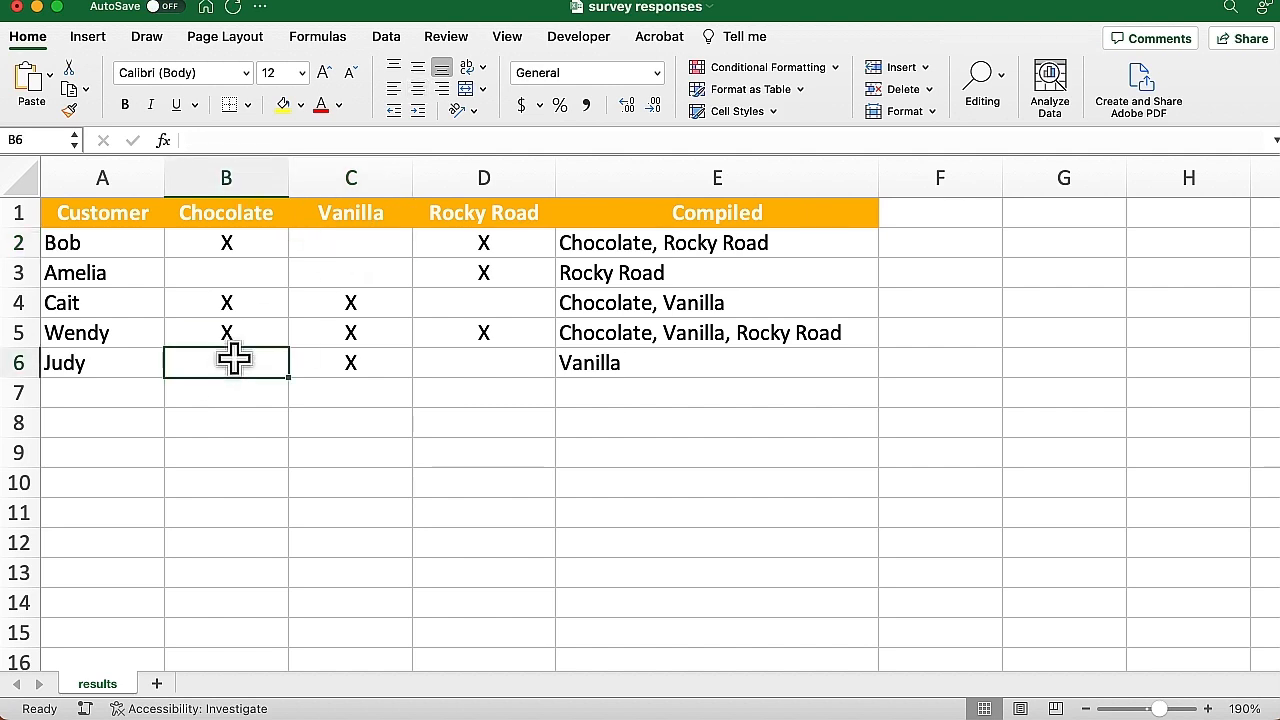
{"action": "type", "text": "X"}
{"action": "key", "text": "Return"}
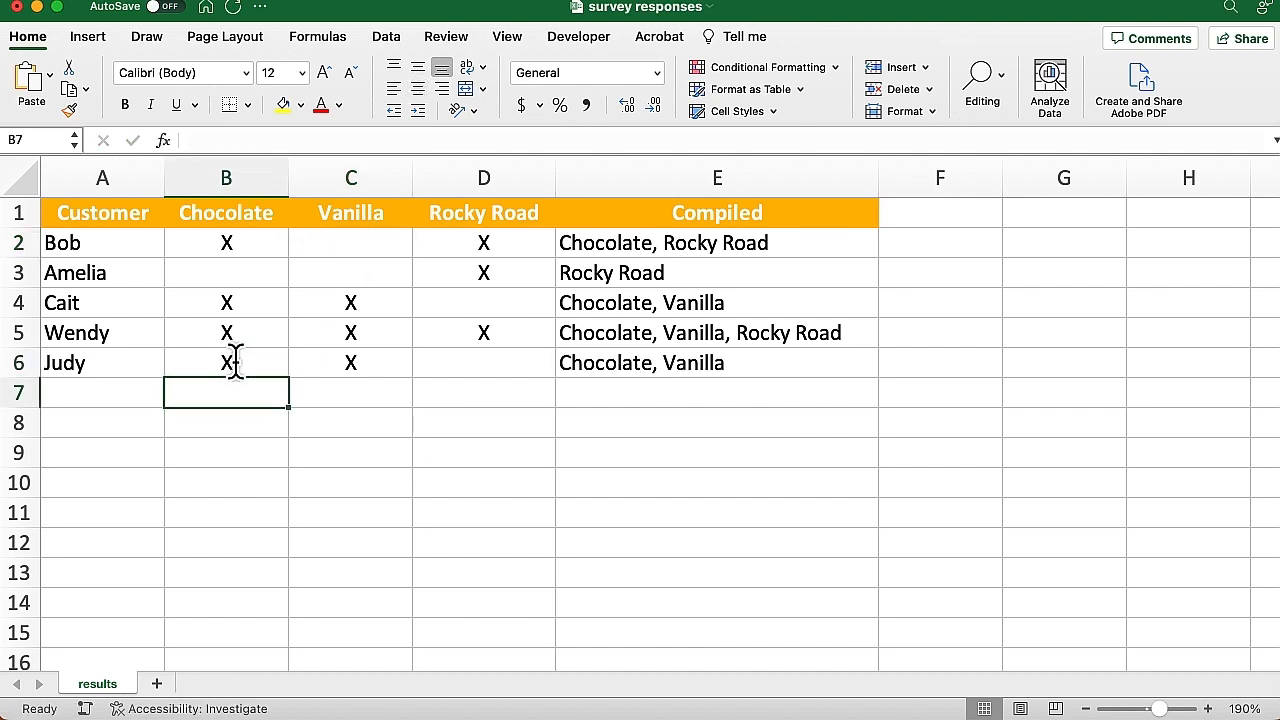
{"action": "left_click", "coordinate": [232, 362]}
{"action": "key", "text": "Delete"}
{"action": "left_click", "coordinate": [350, 273]}
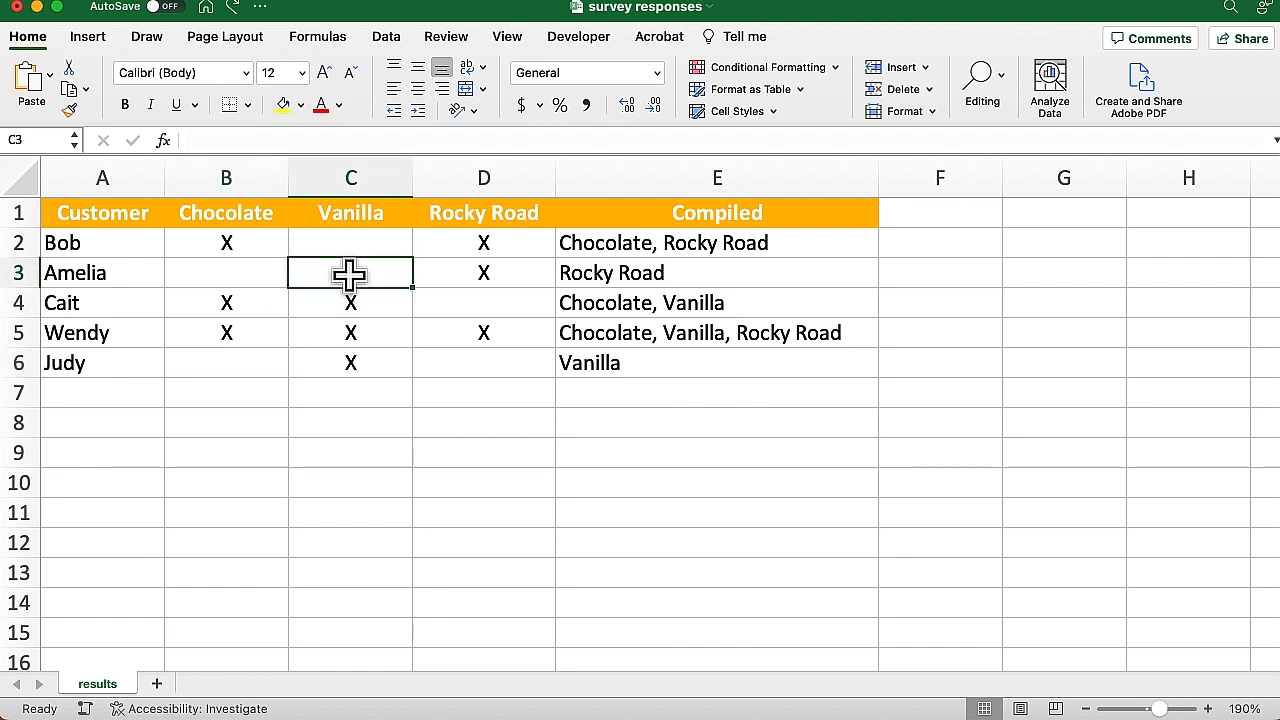
{"action": "type", "text": "X"}
{"action": "key", "text": "Return"}
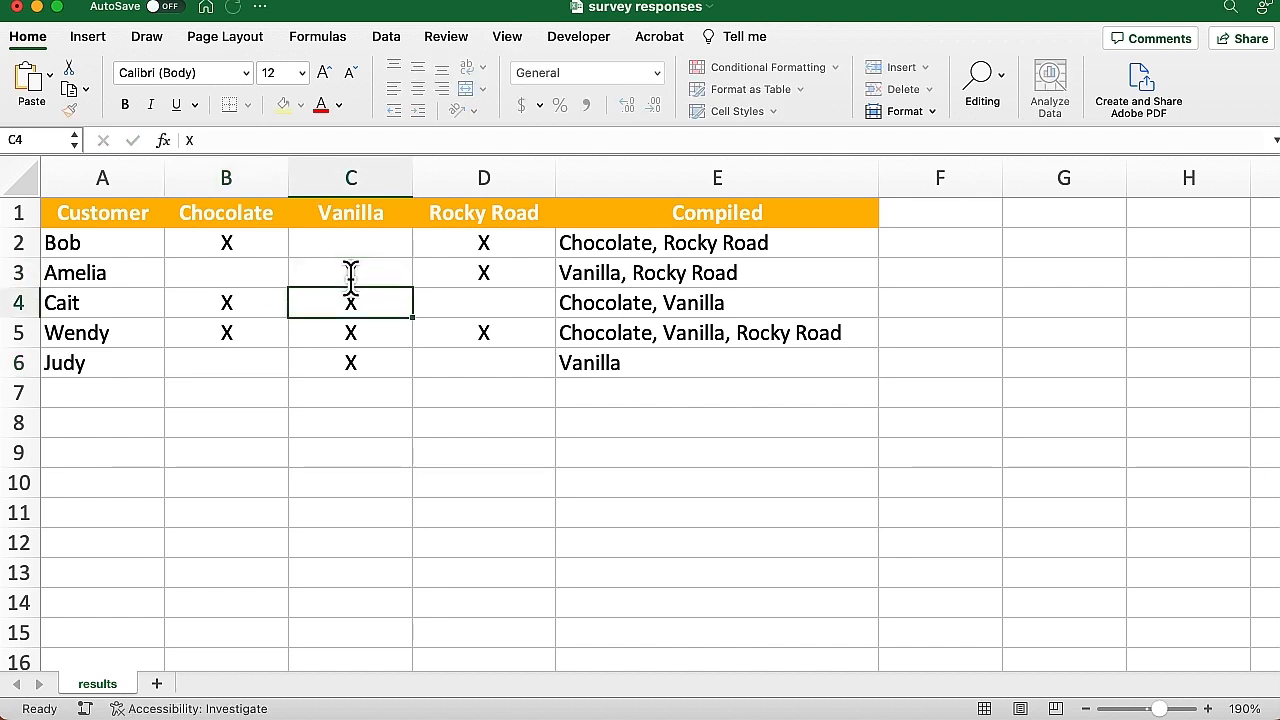
{"action": "left_click", "coordinate": [350, 273]}
{"action": "key", "text": "Delete"}
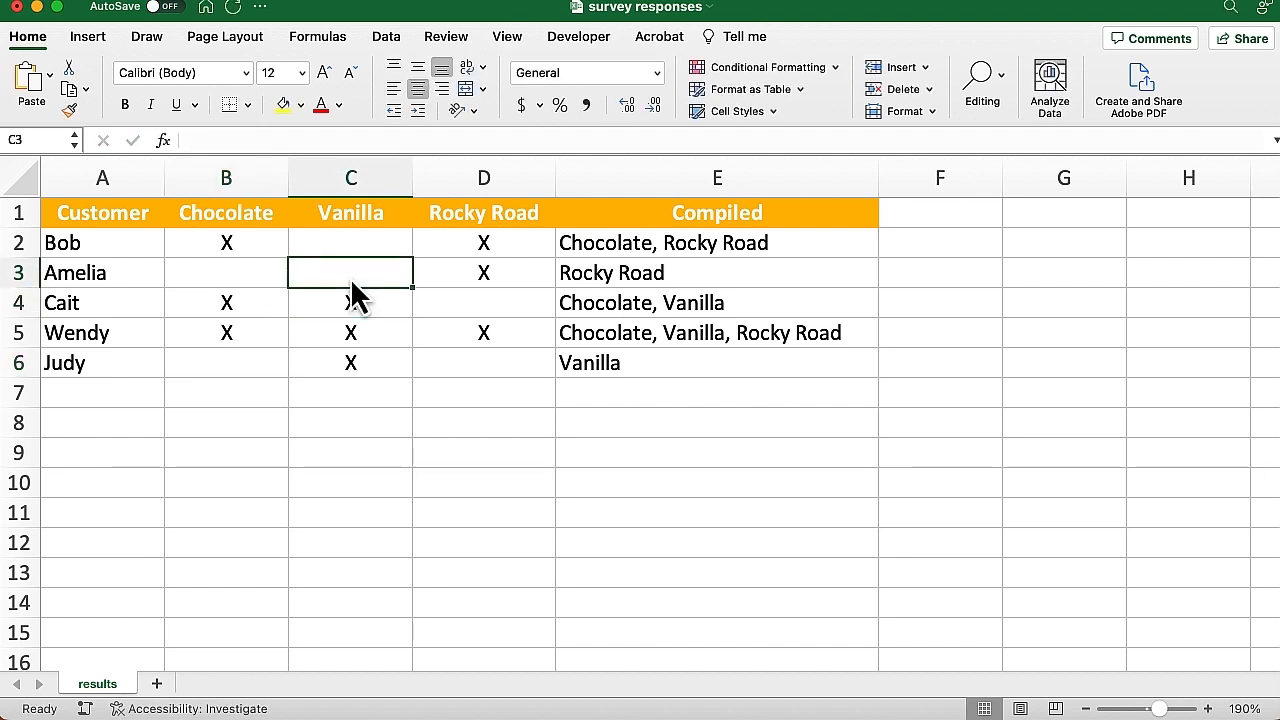